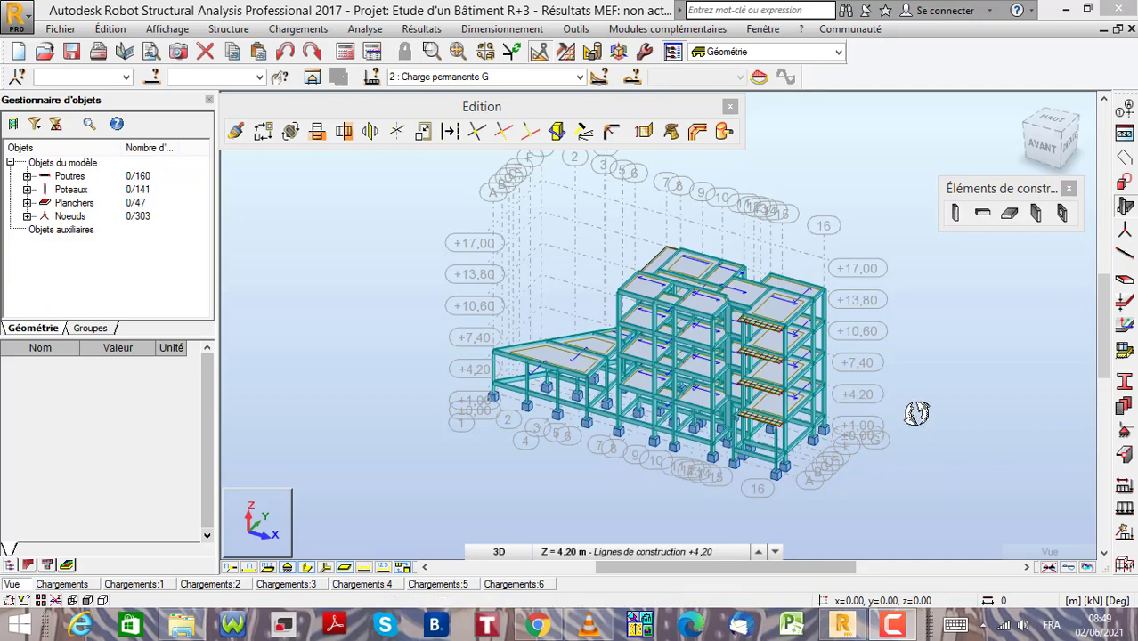
Step: Examine the building's 3D structural model from several angles and at different distances
left_click_drag(917, 413, 905, 334)
right_click(895, 361)
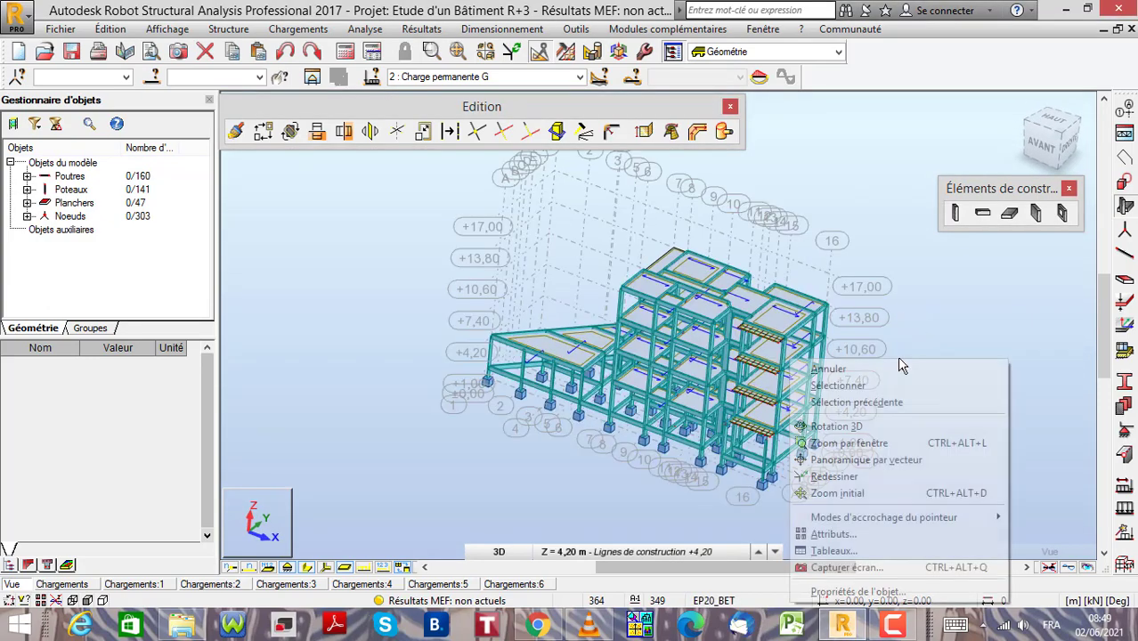
left_click(842, 427)
mouse_move(742, 416)
left_mouse_down()
mouse_move(775, 406)
mouse_move(558, 423)
mouse_move(823, 468)
mouse_move(700, 394)
mouse_move(826, 410)
mouse_move(592, 387)
mouse_move(757, 415)
left_mouse_up()
scroll(683, 379, "up", 3)
scroll(715, 377, "down", 3)
scroll(592, 400, "down", 2)
scroll(703, 363, "up", 4)
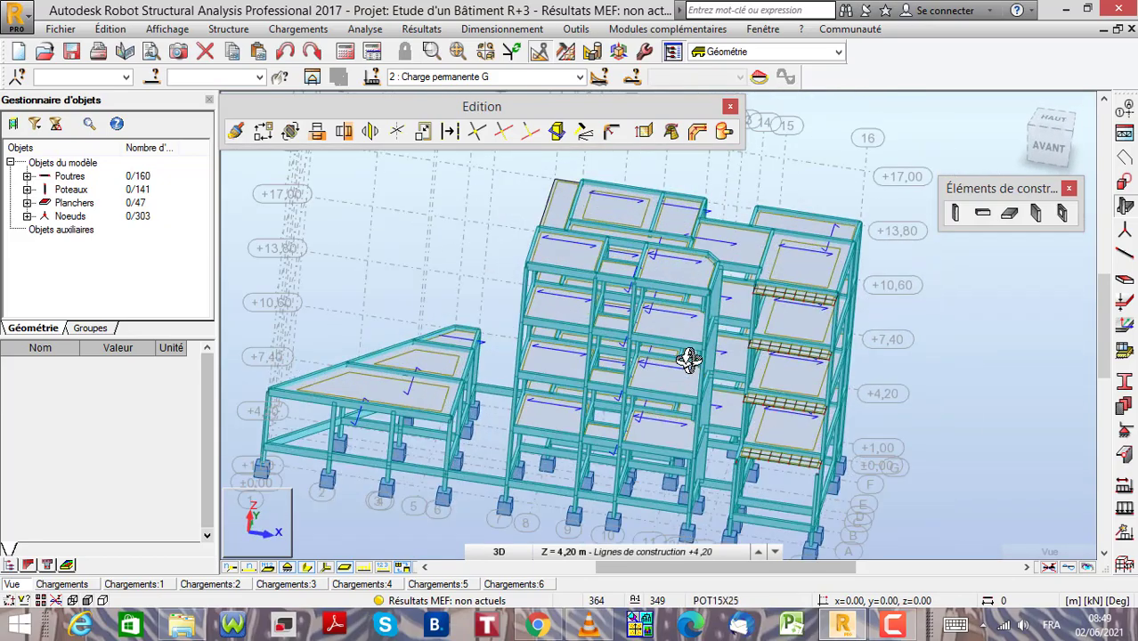
scroll(690, 360, "up", 3)
scroll(687, 361, "down", 6)
left_click_drag(662, 422, 677, 419)
scroll(679, 363, "up", 4)
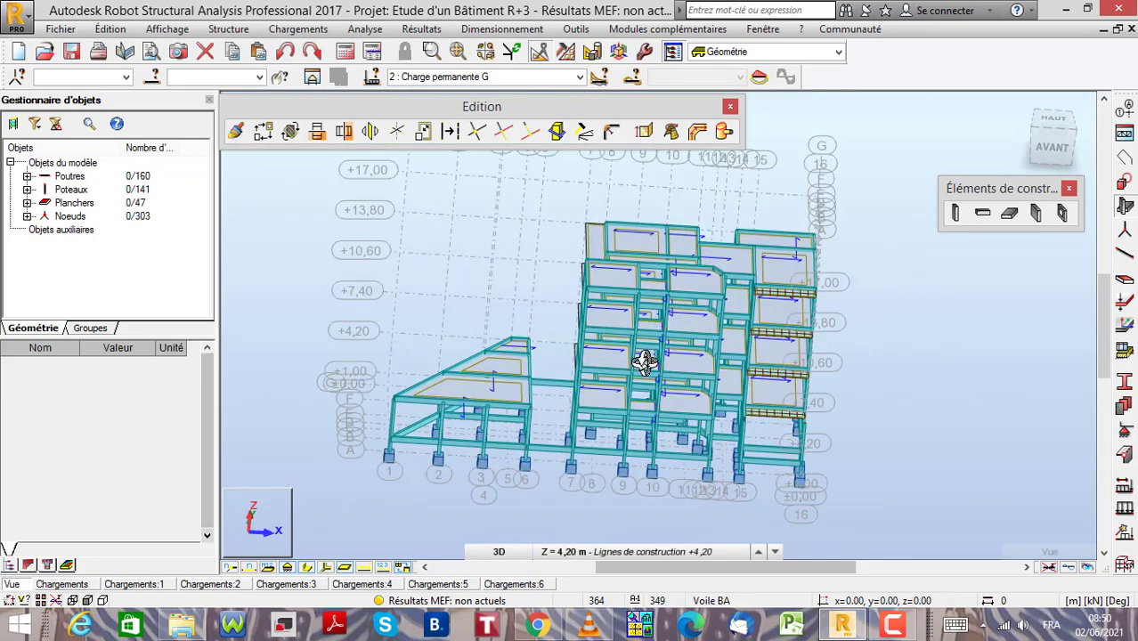
mouse_move(623, 359)
left_mouse_down()
mouse_move(582, 365)
mouse_move(605, 371)
mouse_move(574, 363)
left_mouse_up()
mouse_move(630, 336)
left_mouse_down()
mouse_move(635, 371)
mouse_move(609, 344)
left_mouse_up()
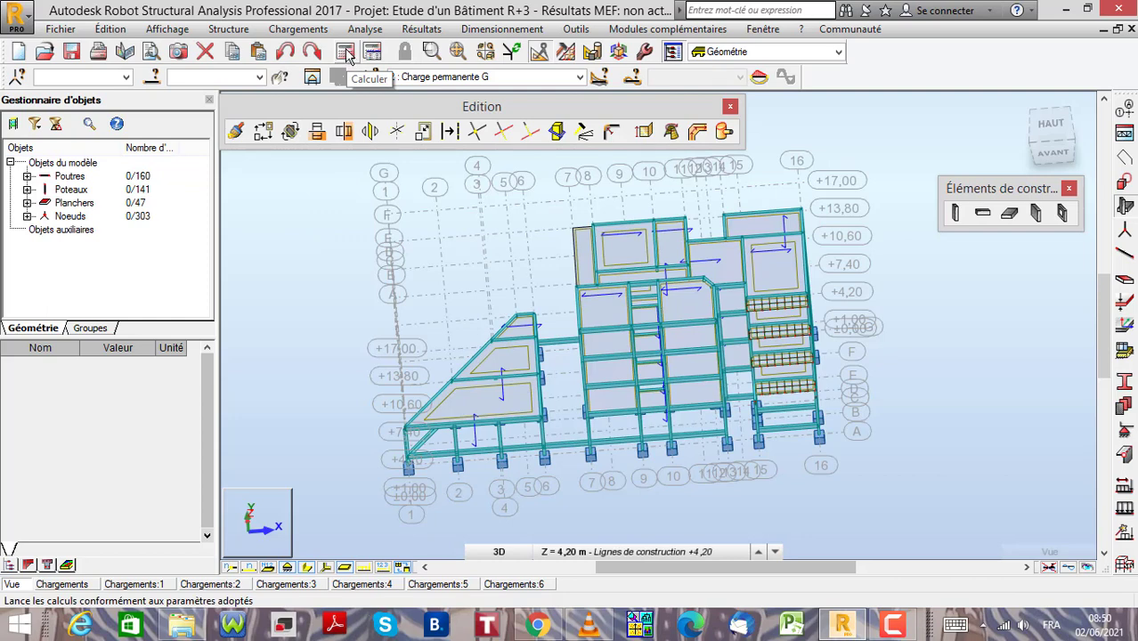
Step: Run the structural calculation for the whole building model and inspect the calculated structure from the front
left_click(347, 52)
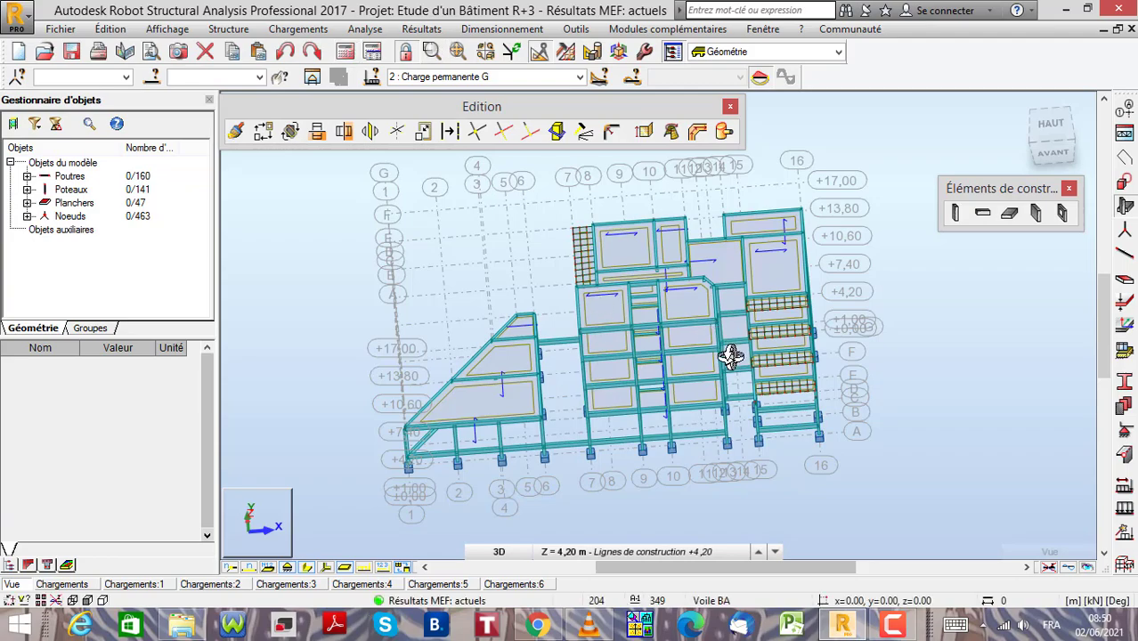
mouse_move(732, 356)
middle_mouse_down("shift")
mouse_move(704, 370)
mouse_move(863, 346)
mouse_move(783, 370)
mouse_move(655, 373)
mouse_move(739, 370)
mouse_move(748, 356)
middle_mouse_up("shift")
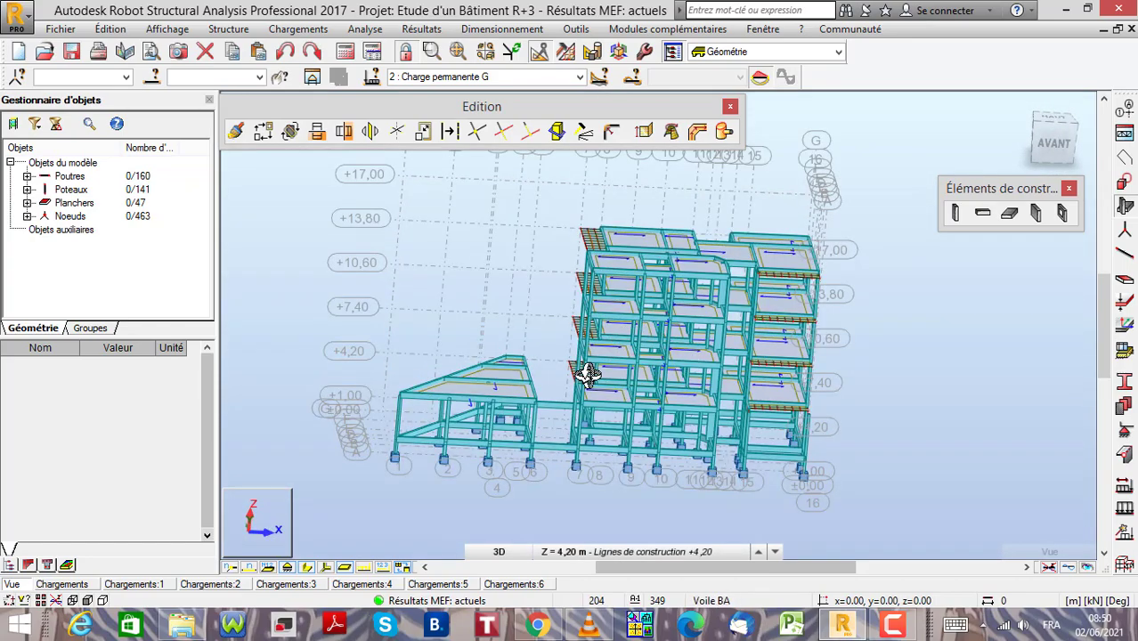
middle_click_drag(587, 376, 689, 374, "shift")
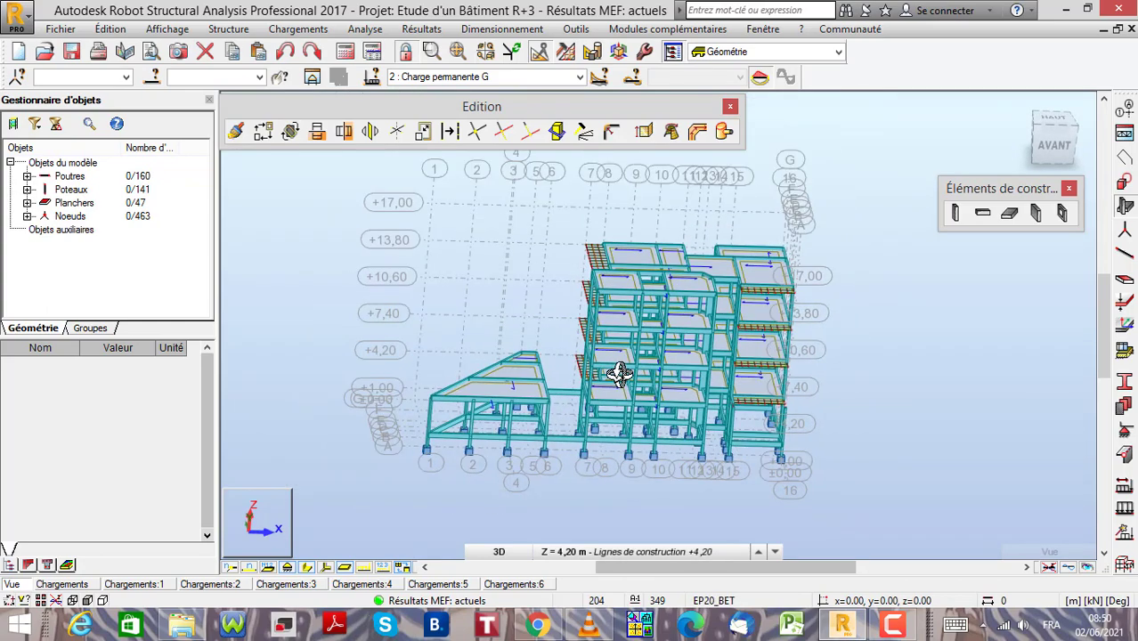
middle_click_drag(545, 407, 617, 357, "shift")
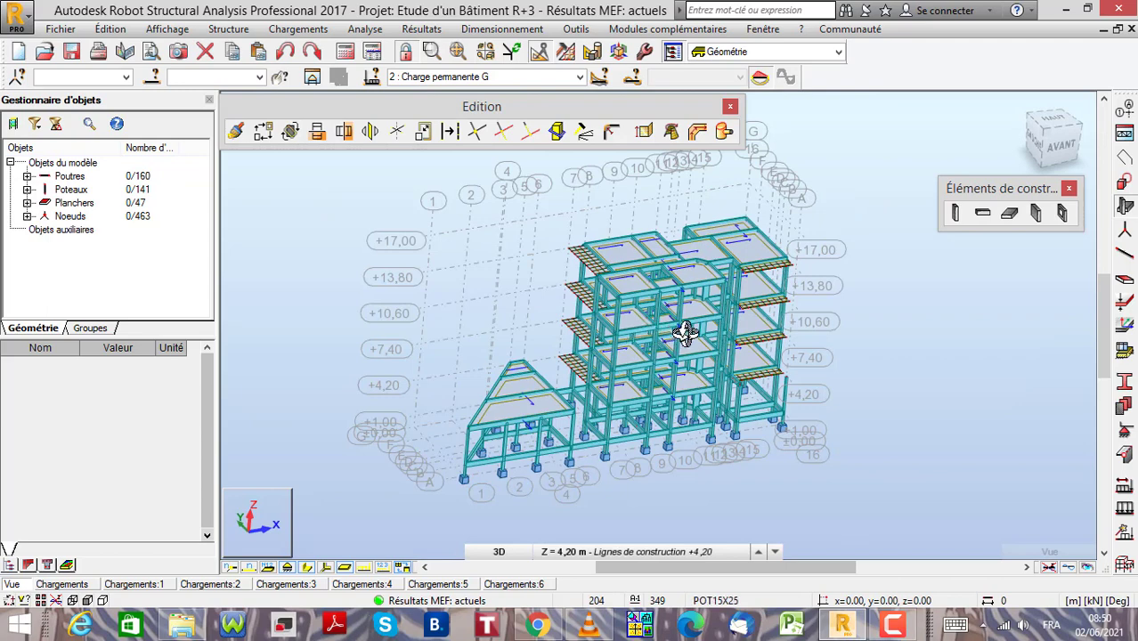
scroll(691, 328, "up", 1)
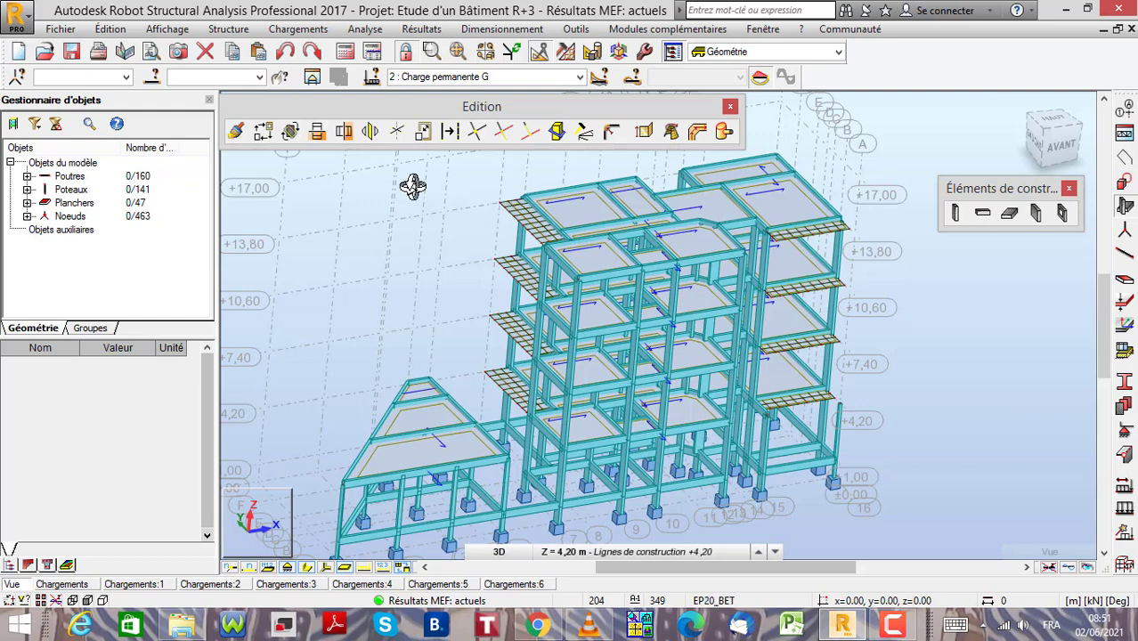
Step: Review the list of load cases and combinations available for the project without changing the active case
left_click(580, 77)
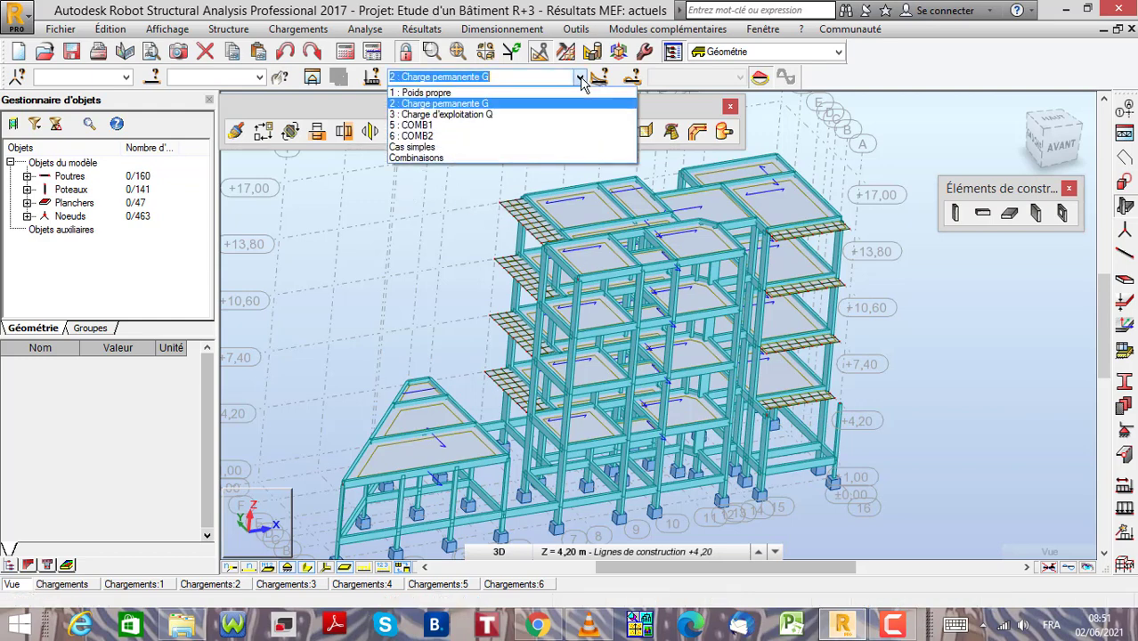
left_click(580, 77)
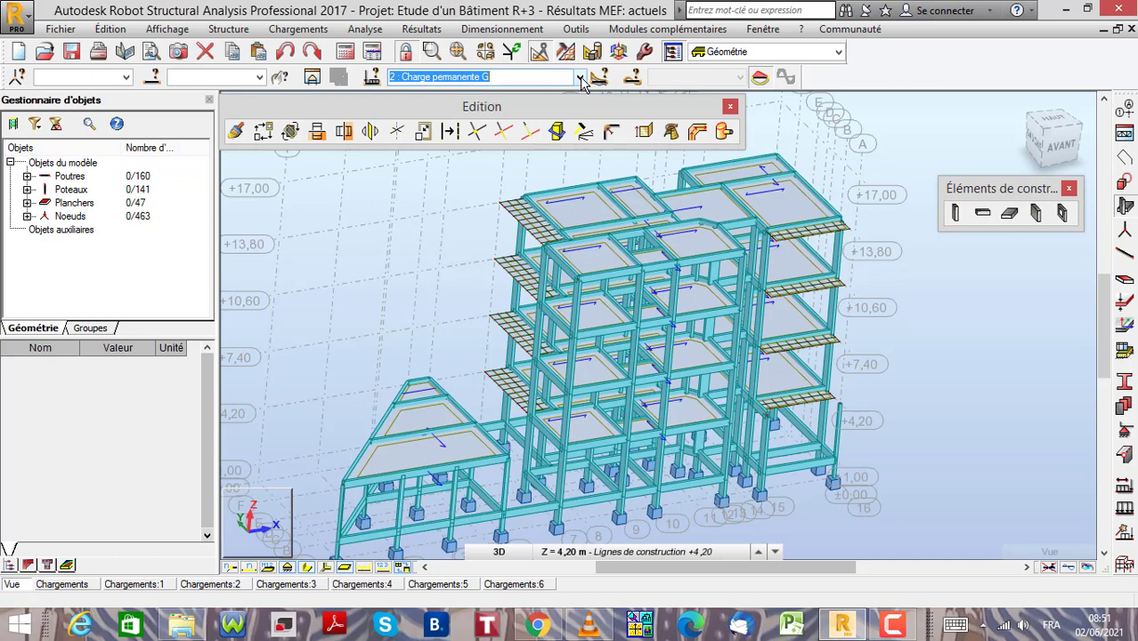
left_click(580, 80)
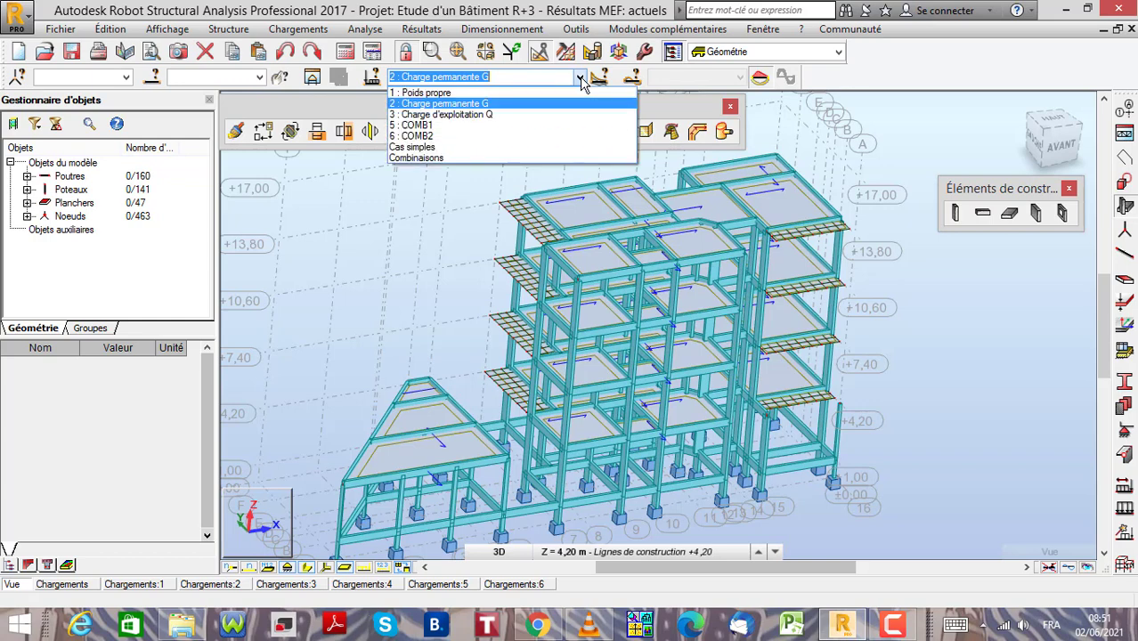
left_click(581, 79)
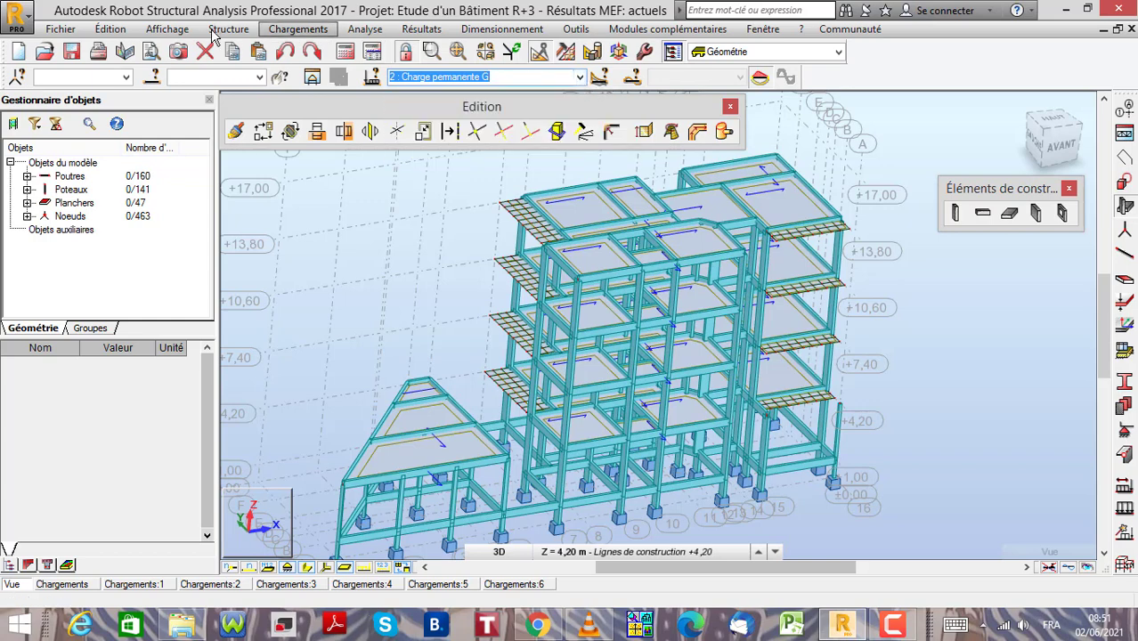
Step: Display the load combinations table unobstructed and review its definitions, case coefficients and summary information
left_click(304, 33)
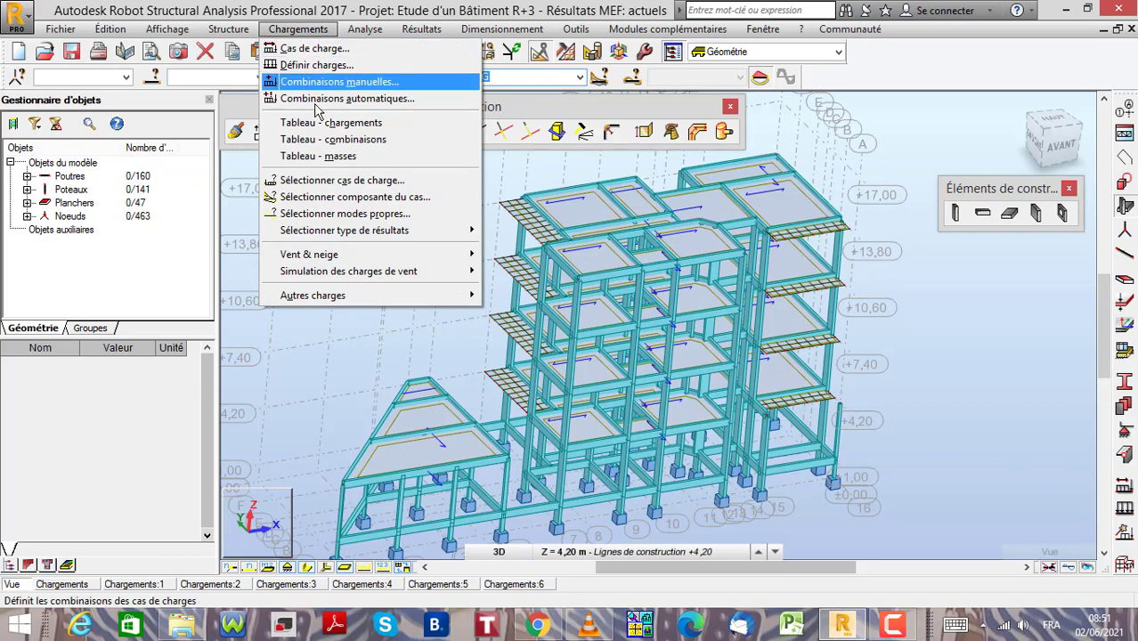
left_click(329, 140)
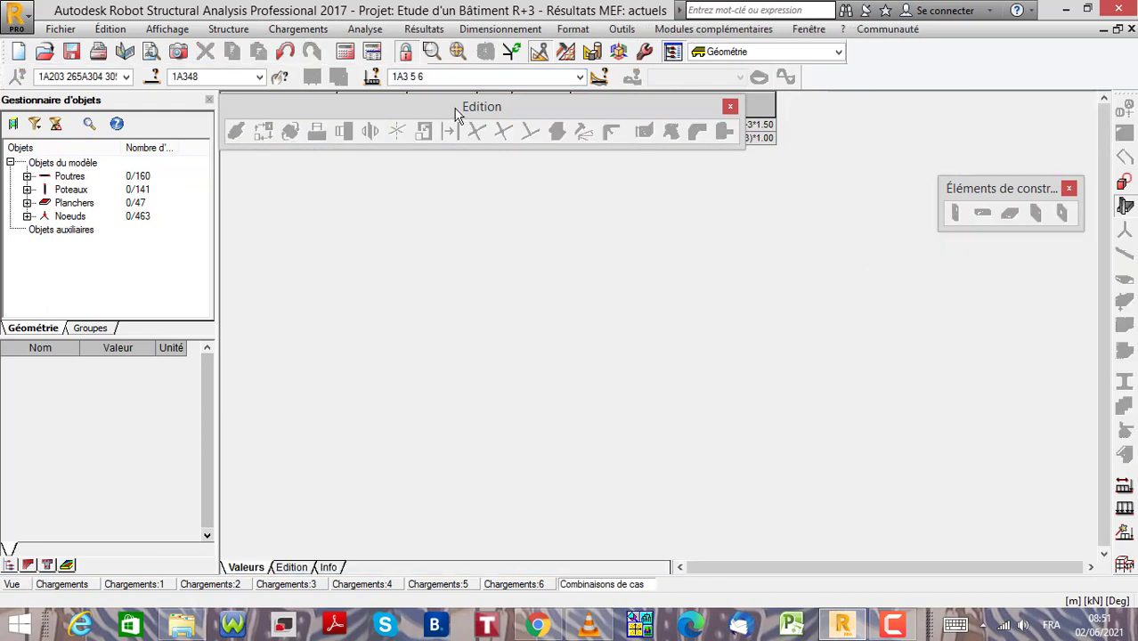
left_click_drag(512, 107, 661, 193)
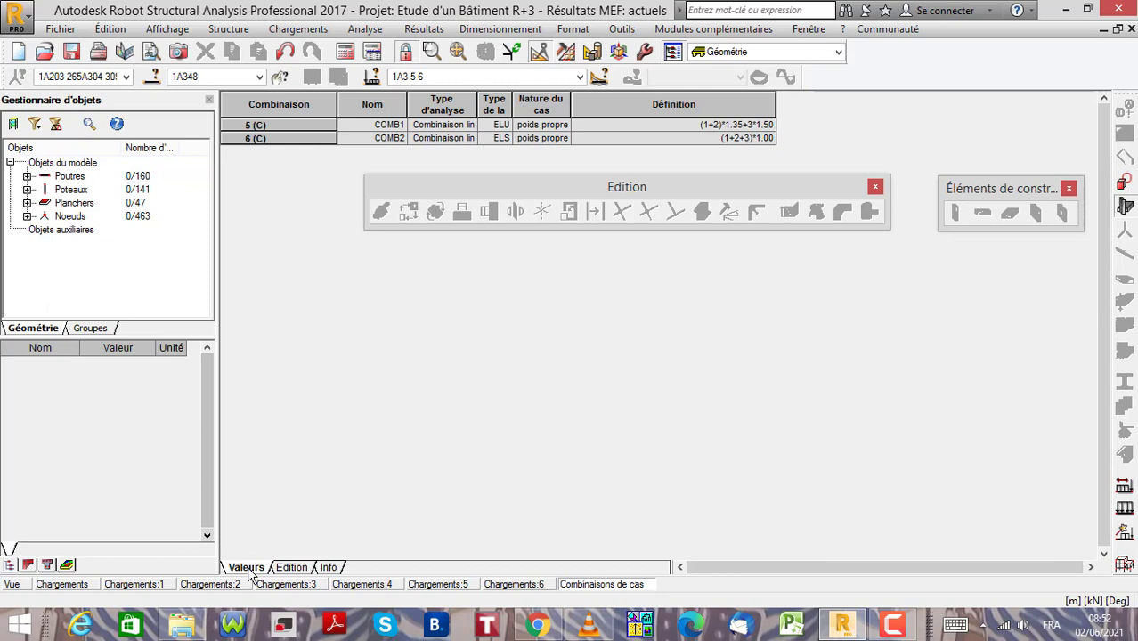
left_click(292, 570)
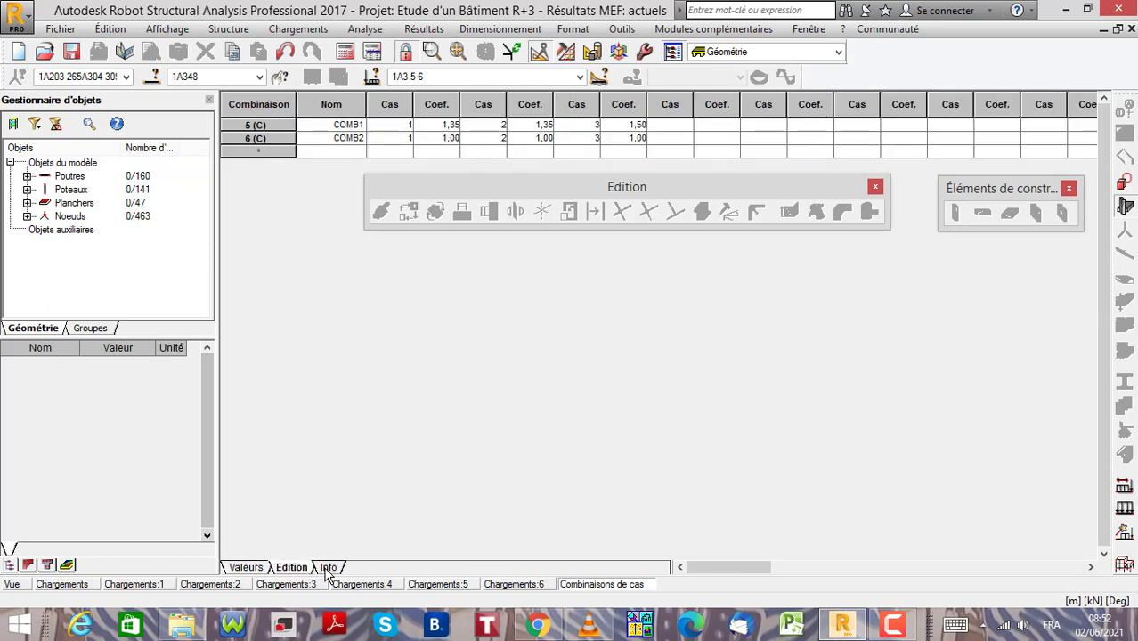
left_click(328, 568)
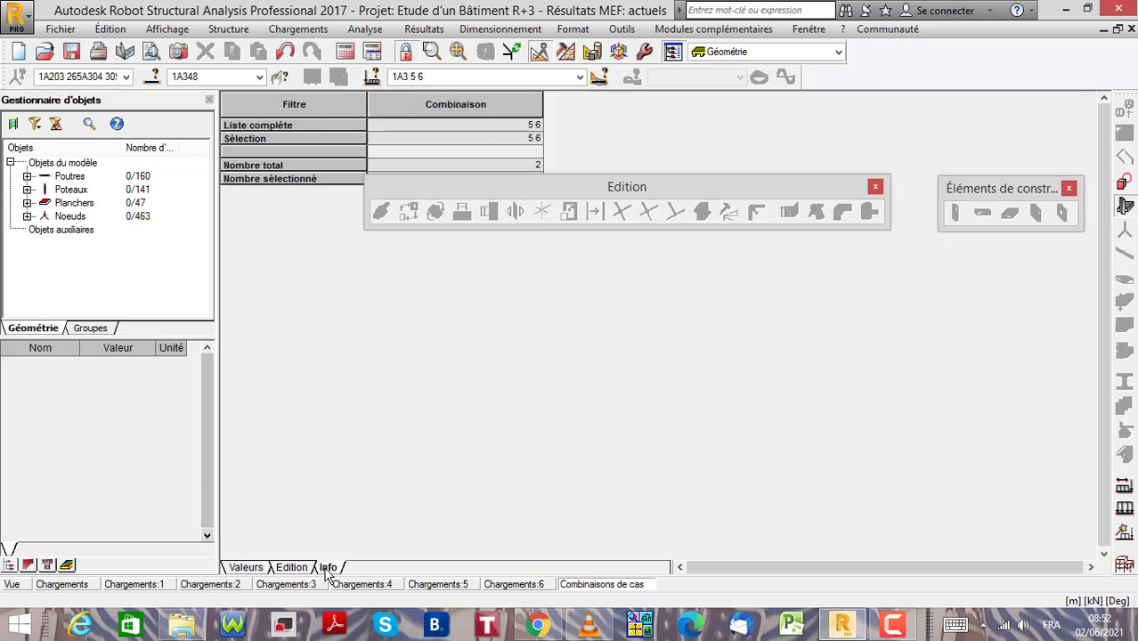
left_click(248, 569)
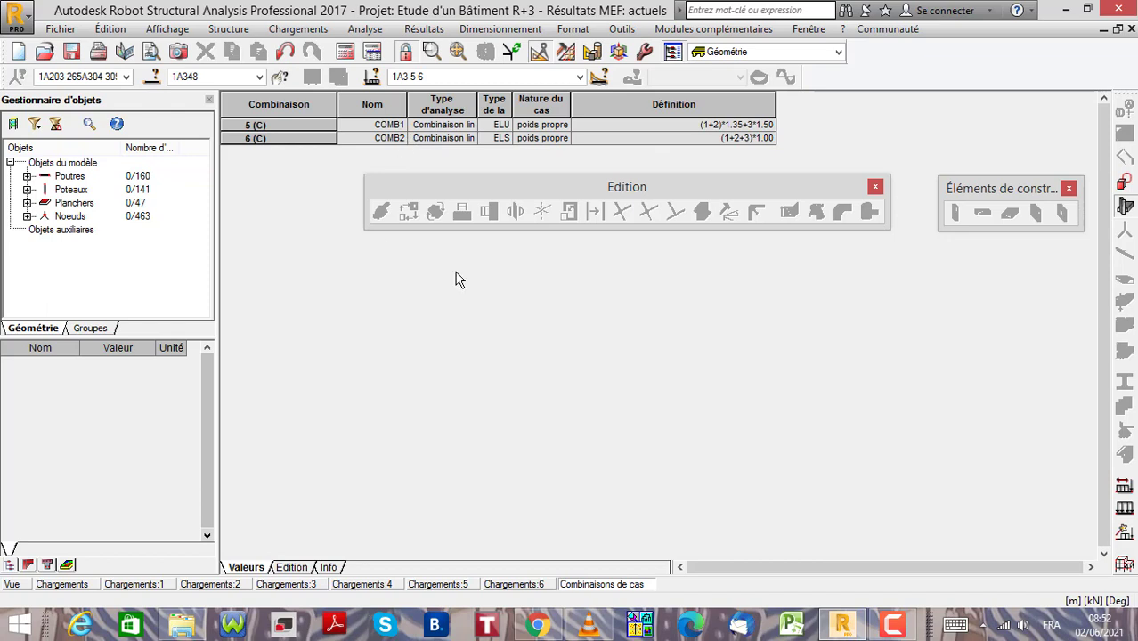
Step: Check the case coefficients of combinations COMB1 and COMB2, declining any modification of the structure's data
left_click(291, 568)
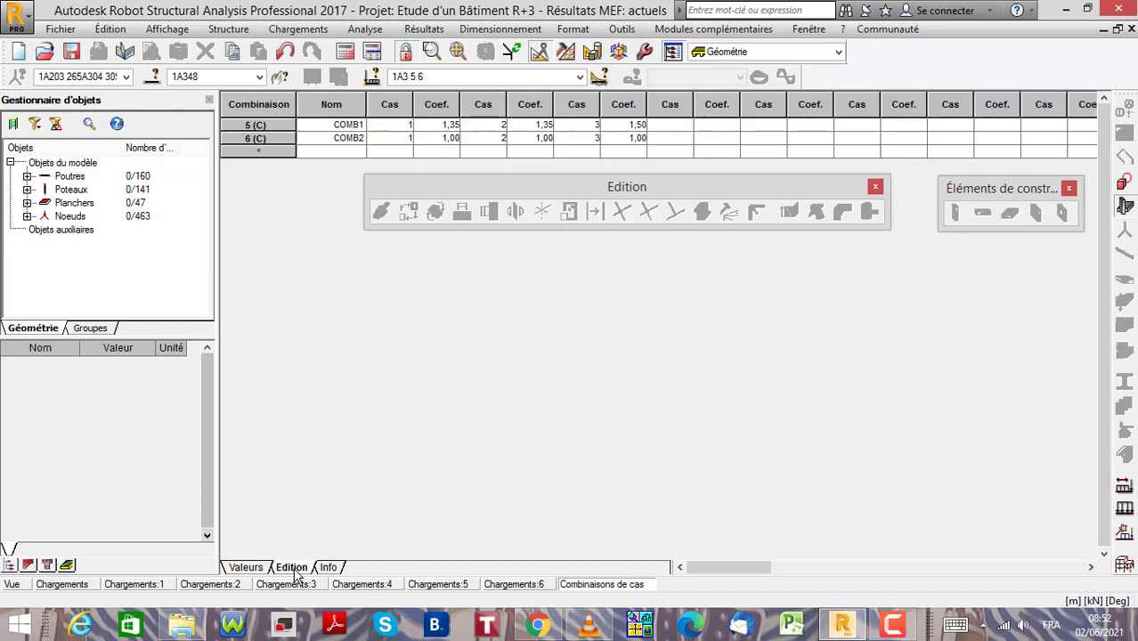
left_click(440, 126)
left_click(438, 139)
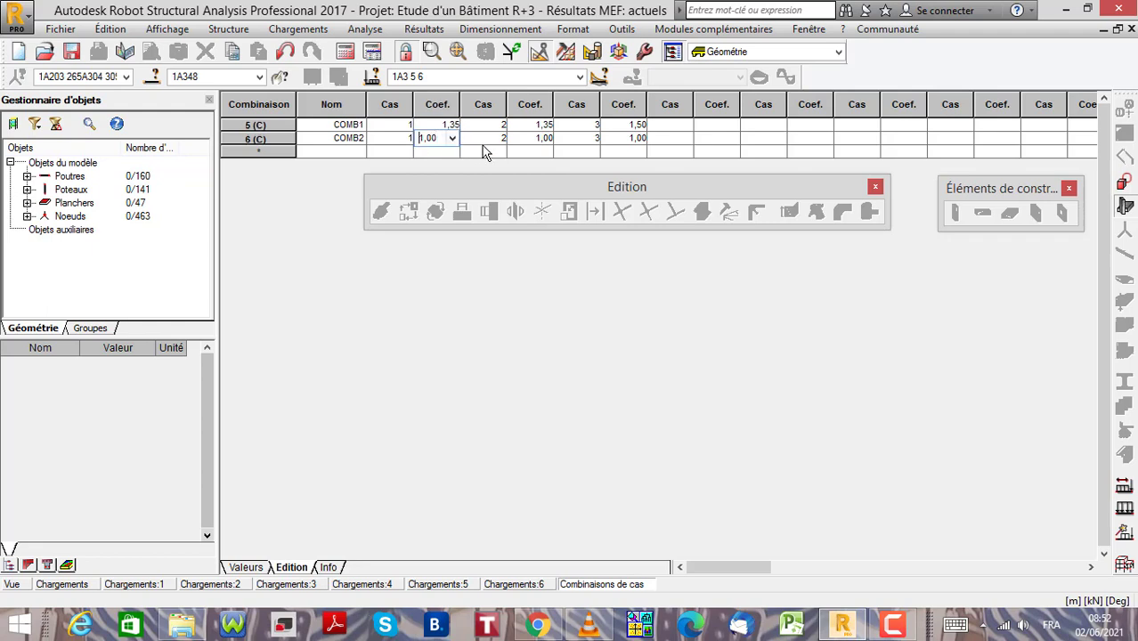
left_click(586, 153)
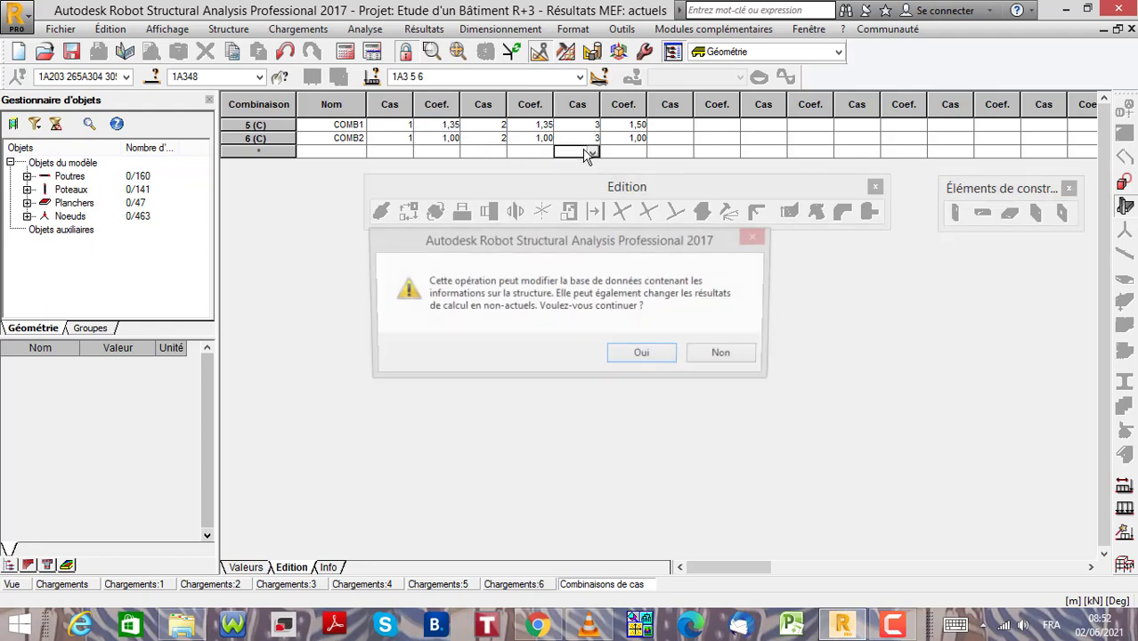
left_click(727, 359)
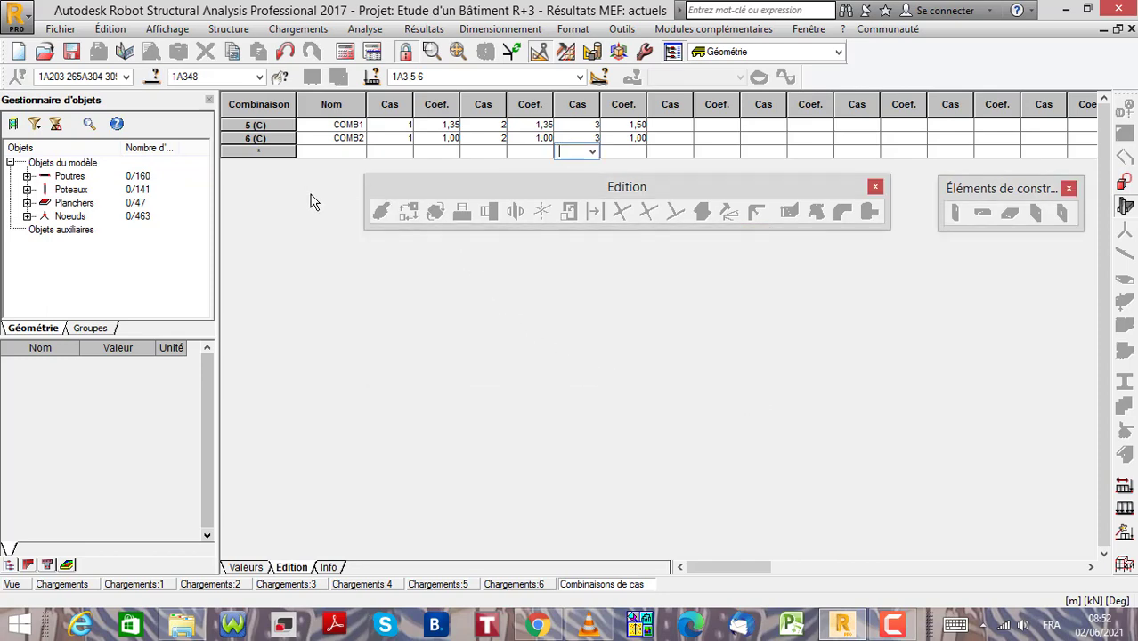
left_click(328, 568)
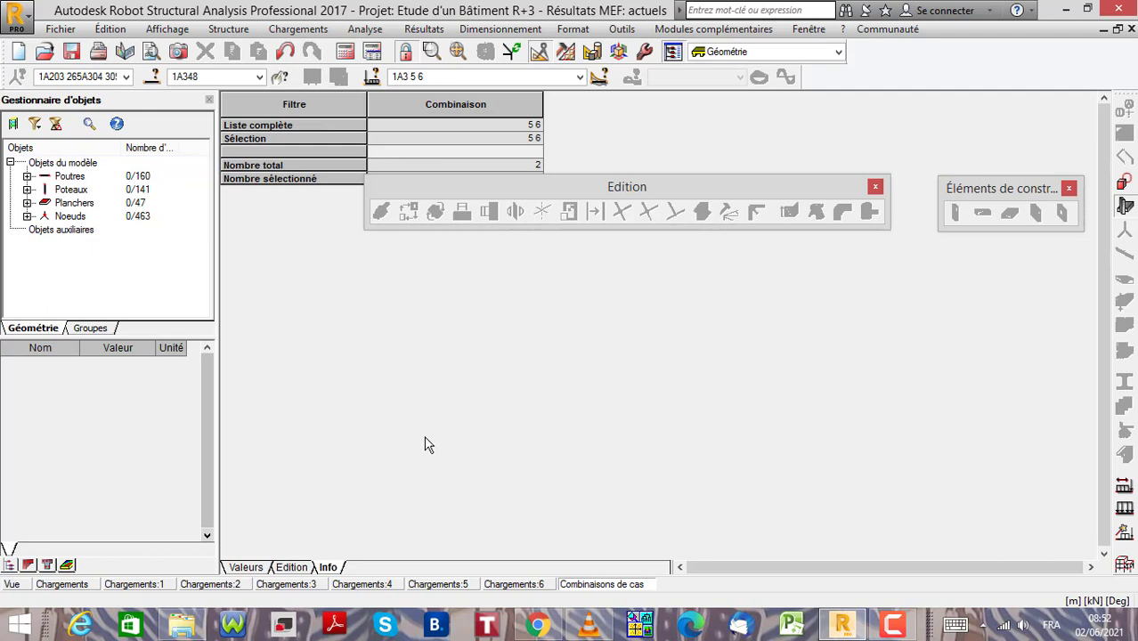
left_click(289, 568)
left_click(249, 568)
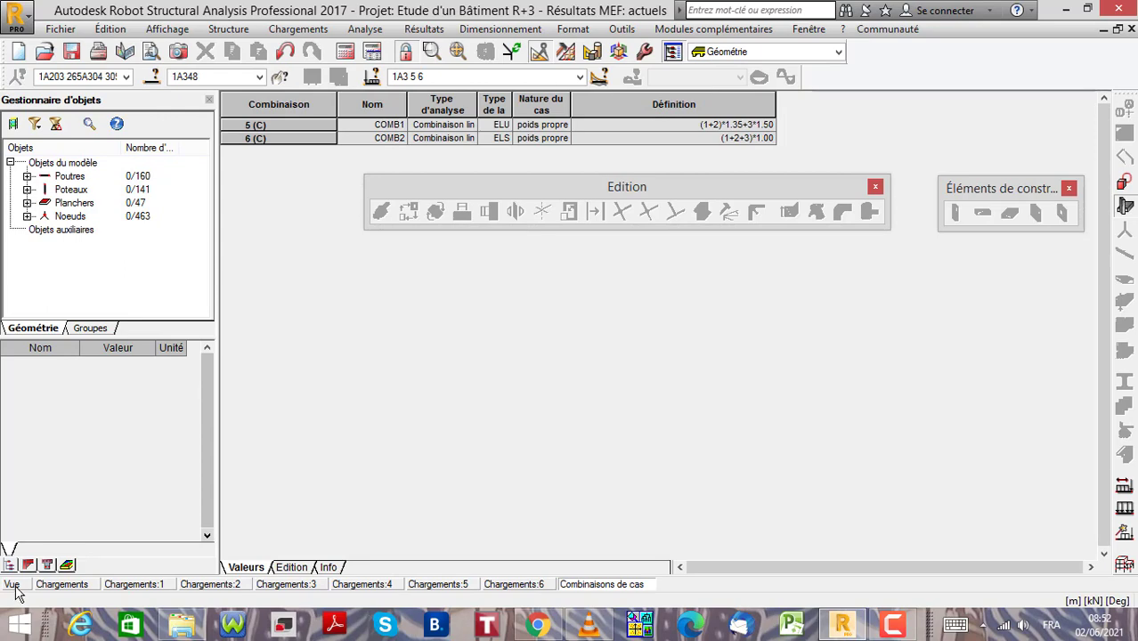
Step: Return to the 3D model view and switch from 3D rotation to object selection
left_click(11, 584)
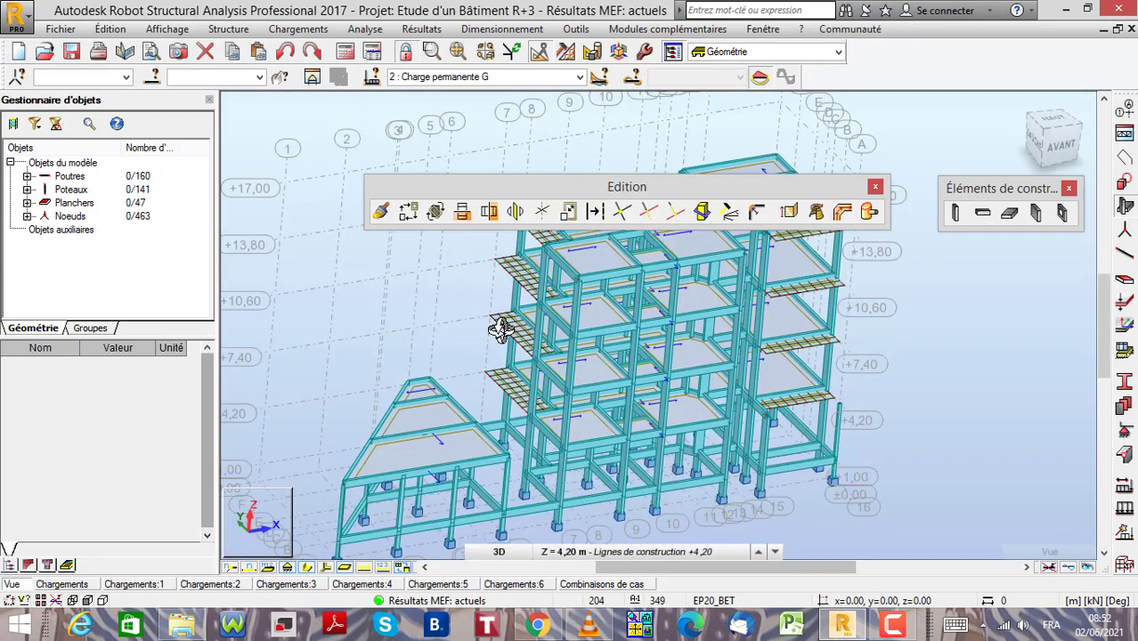
left_click_drag(573, 194, 467, 124)
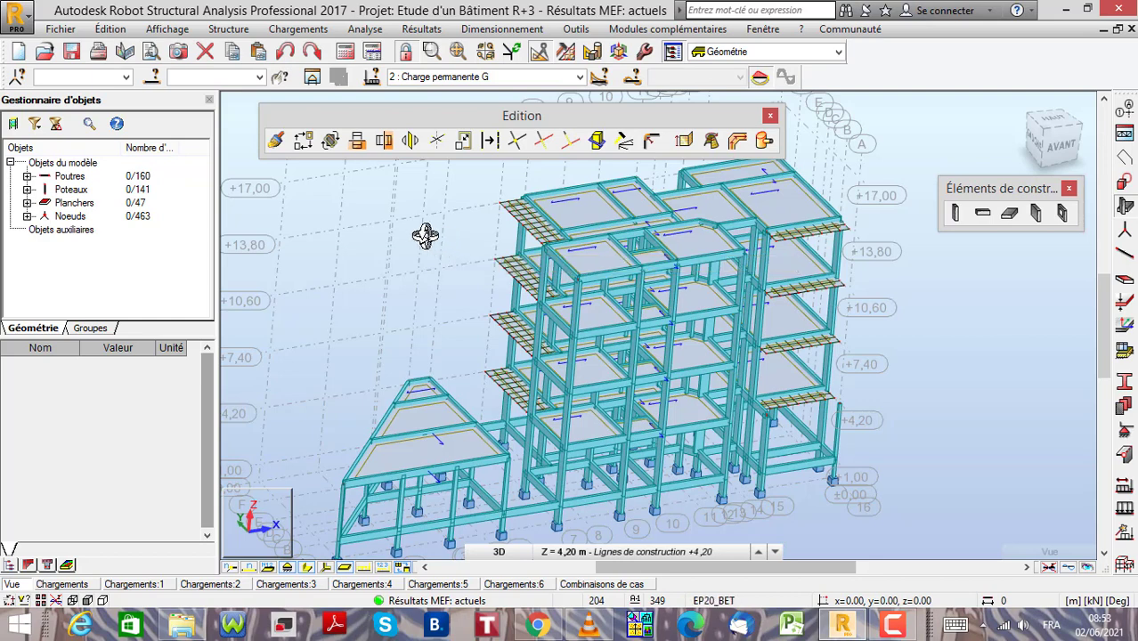
right_click(451, 241)
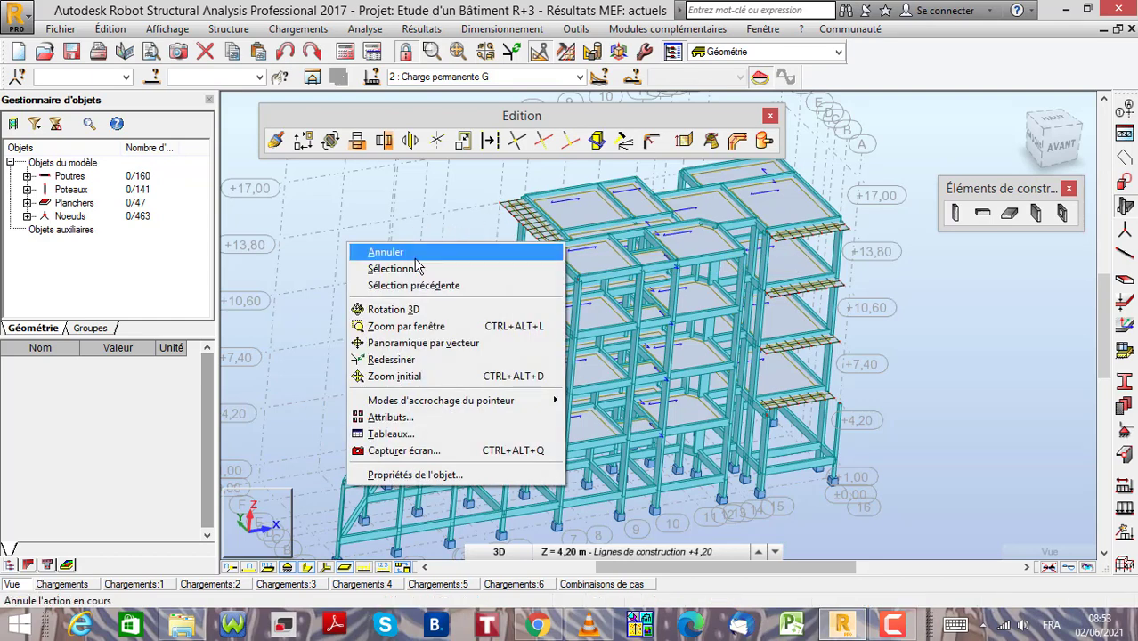
left_click(453, 270)
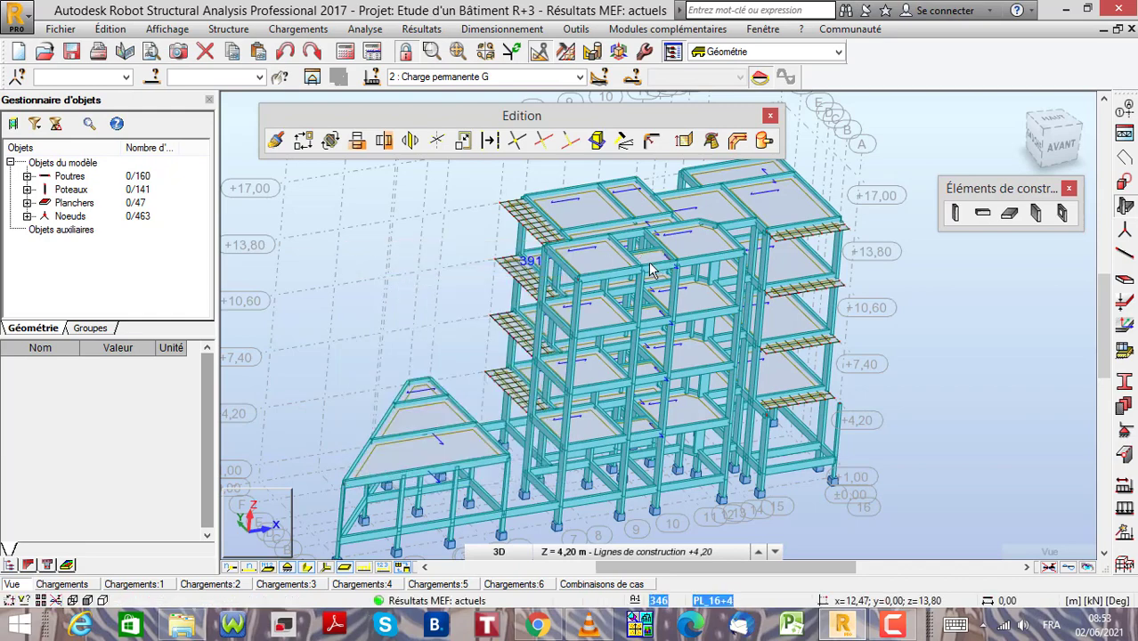
Step: Select the three aligned façade beams 320, 321 and 322 at level +13,80
scroll(583, 288, "up", 5)
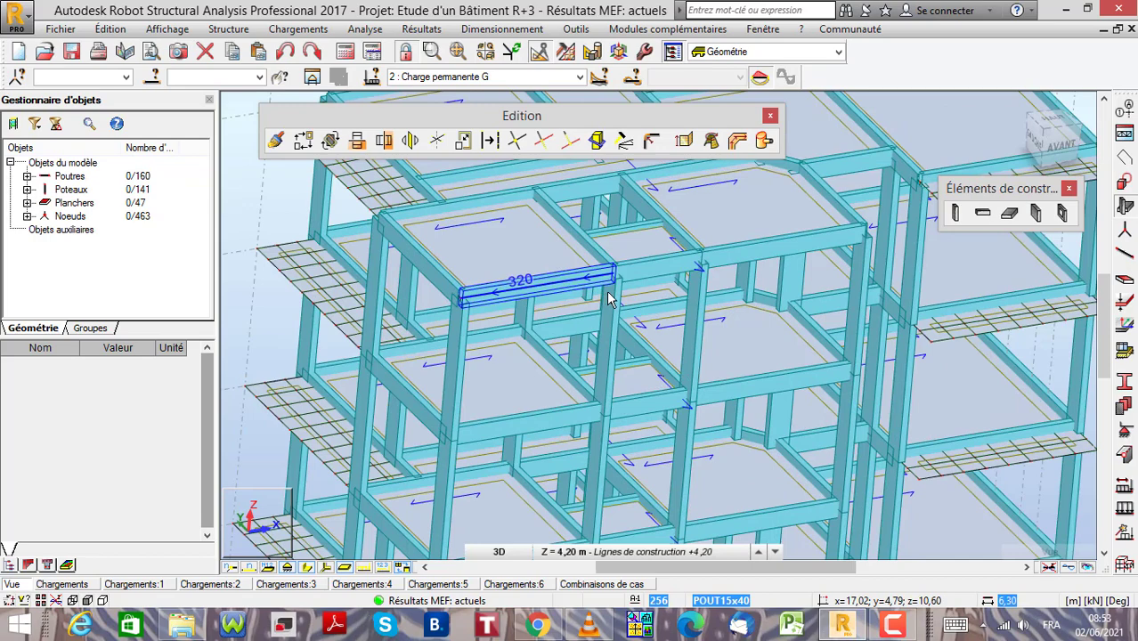
scroll(747, 271, "down", 1)
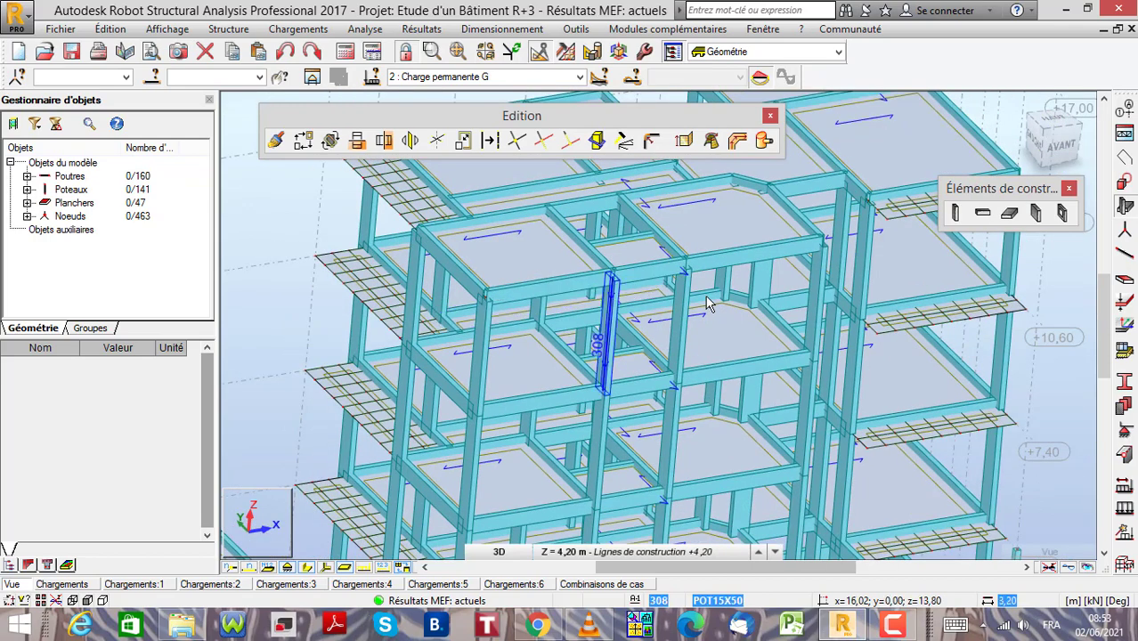
scroll(706, 303, "down", 3)
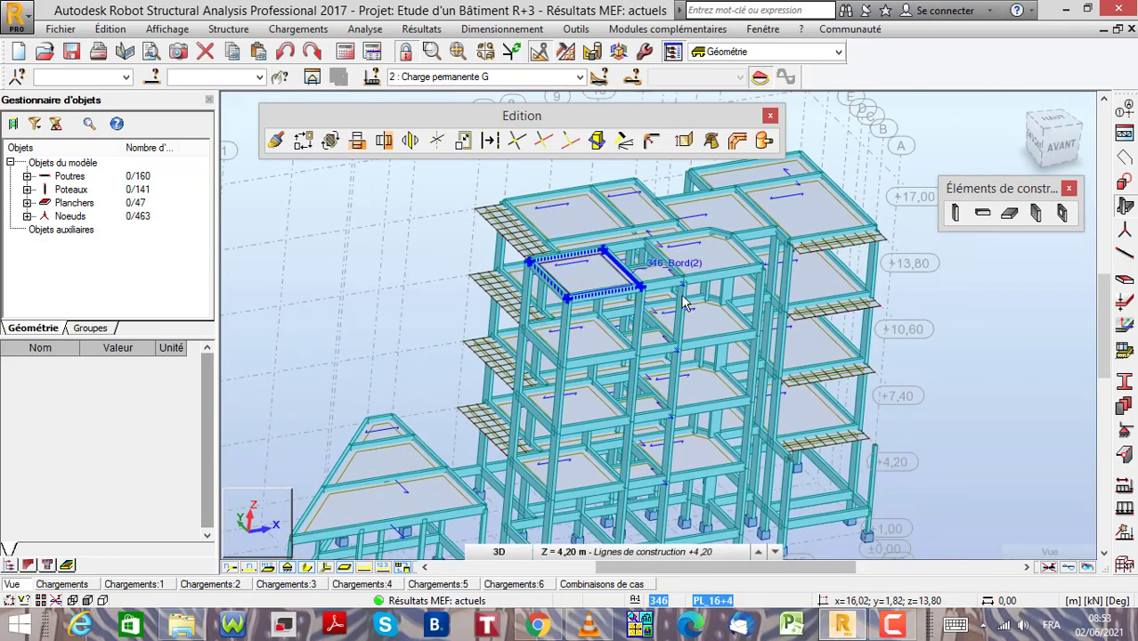
left_click(621, 300)
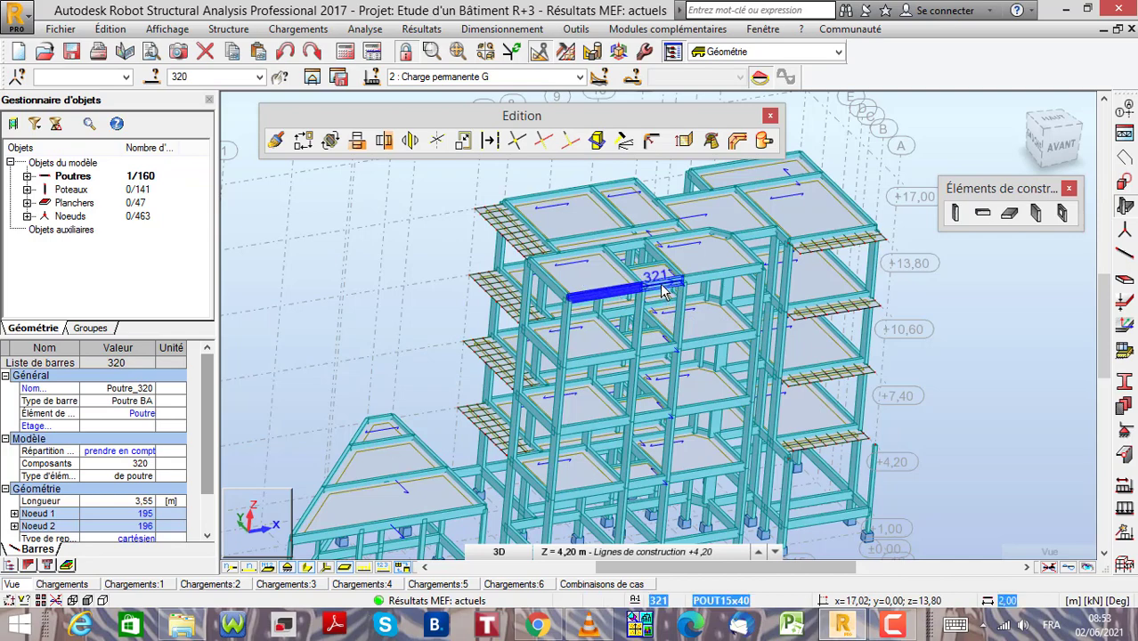
left_click(663, 292, "ctrl")
left_click(735, 279, "ctrl")
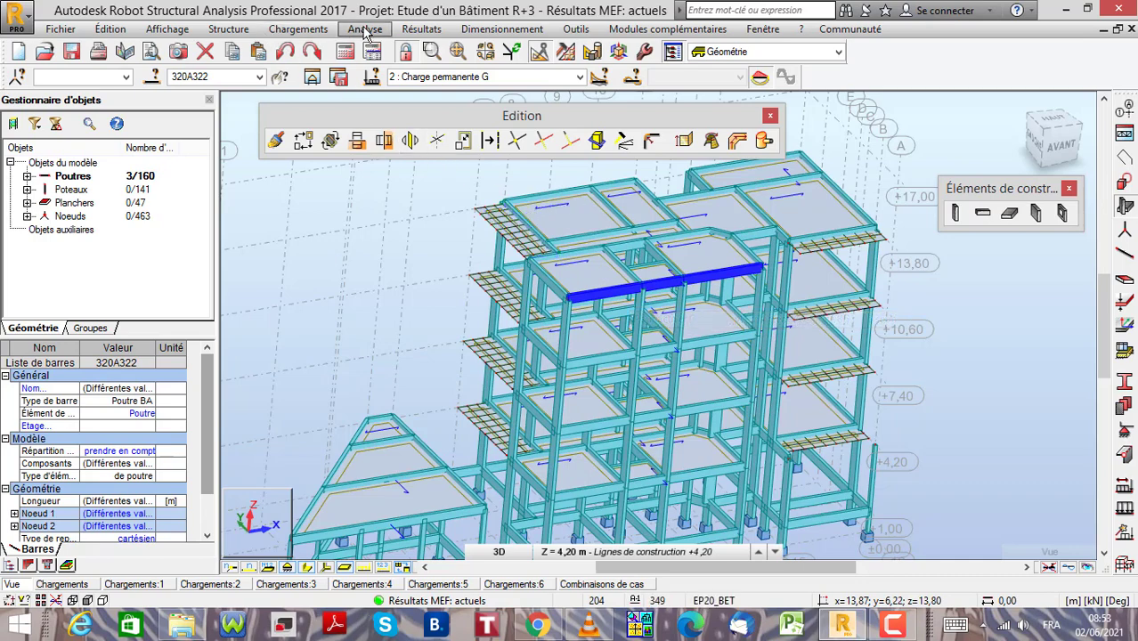
Step: Open the detailed analysis of the selected beams 320 to 322 and move the Edition toolbar clear of the beam line's view
left_click(419, 31)
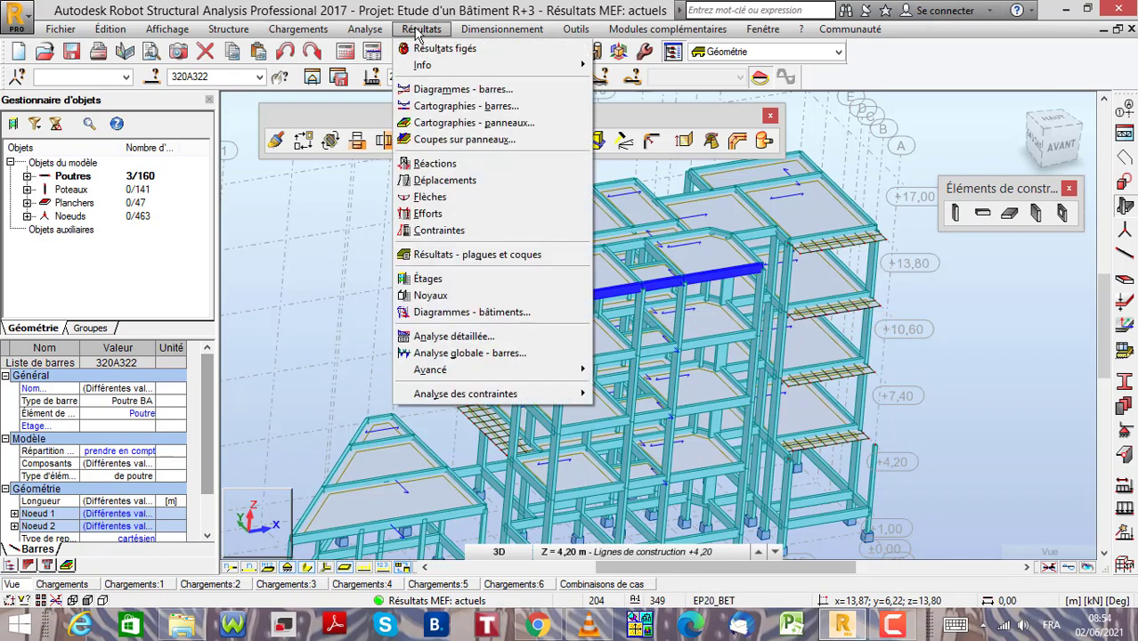
left_click(456, 337)
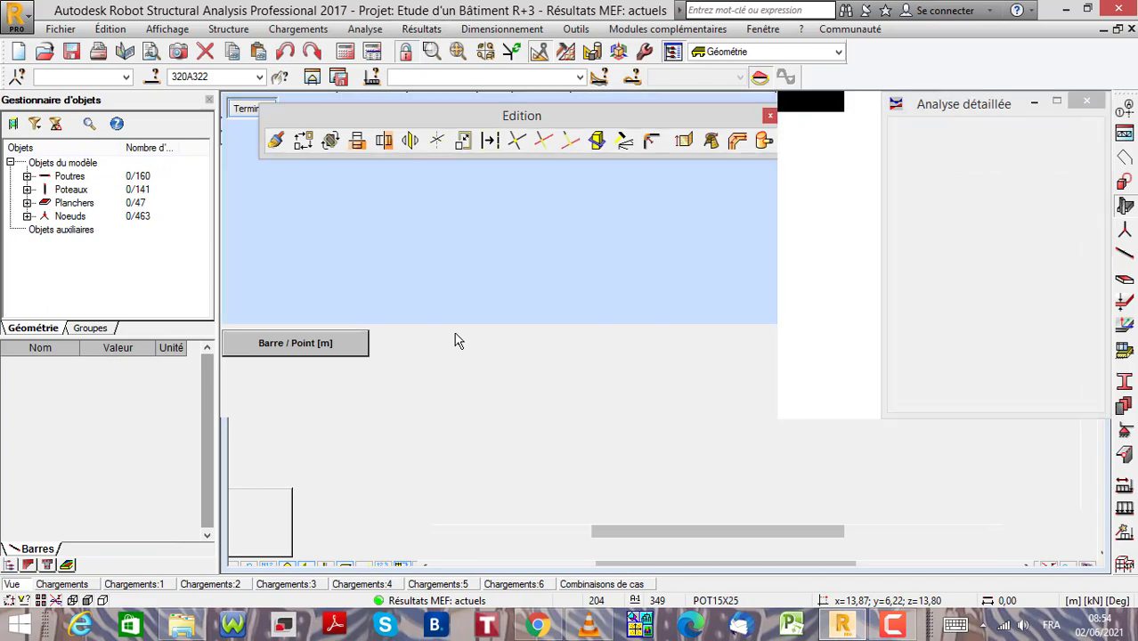
left_click_drag(554, 118, 548, 99)
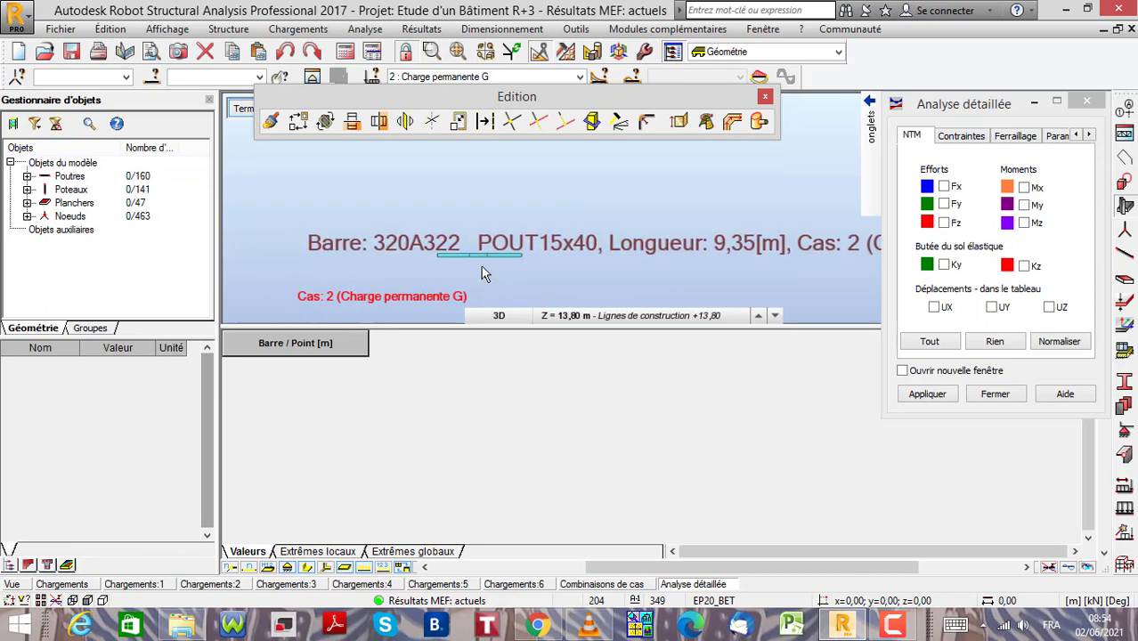
scroll(491, 261, "up", 1)
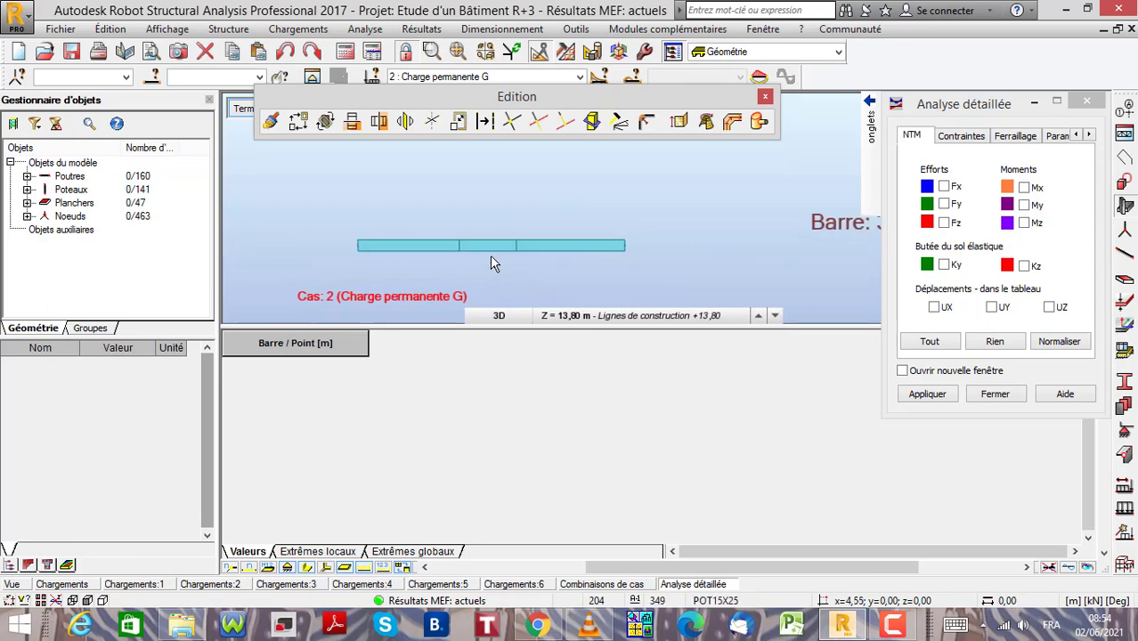
scroll(491, 261, "down", 1)
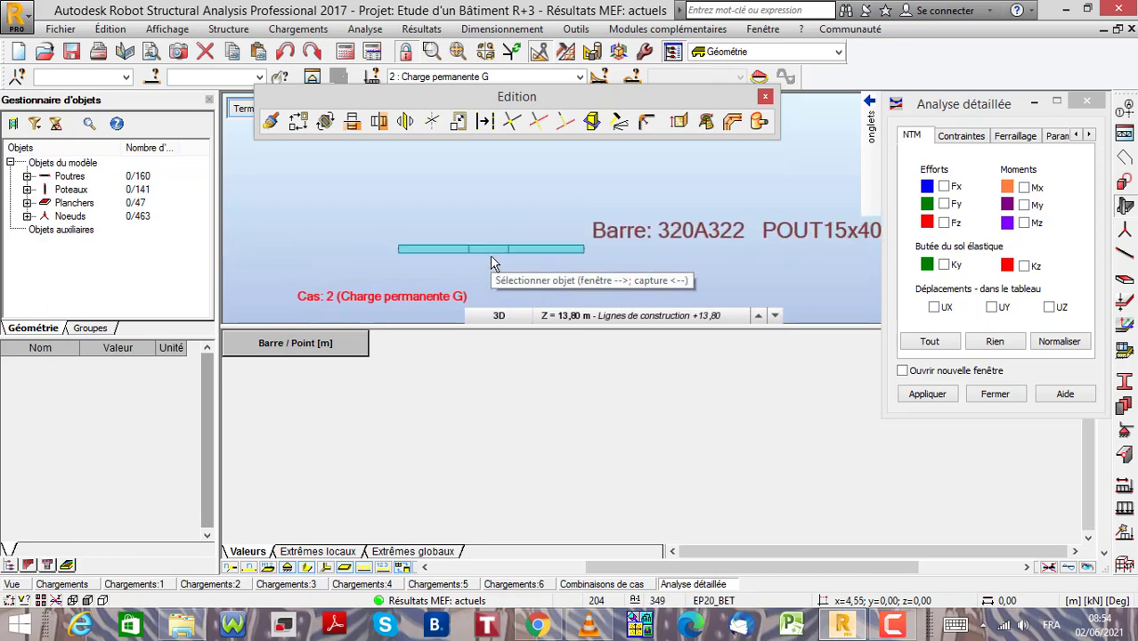
scroll(494, 263, "down", 1)
scroll(493, 262, "up", 1)
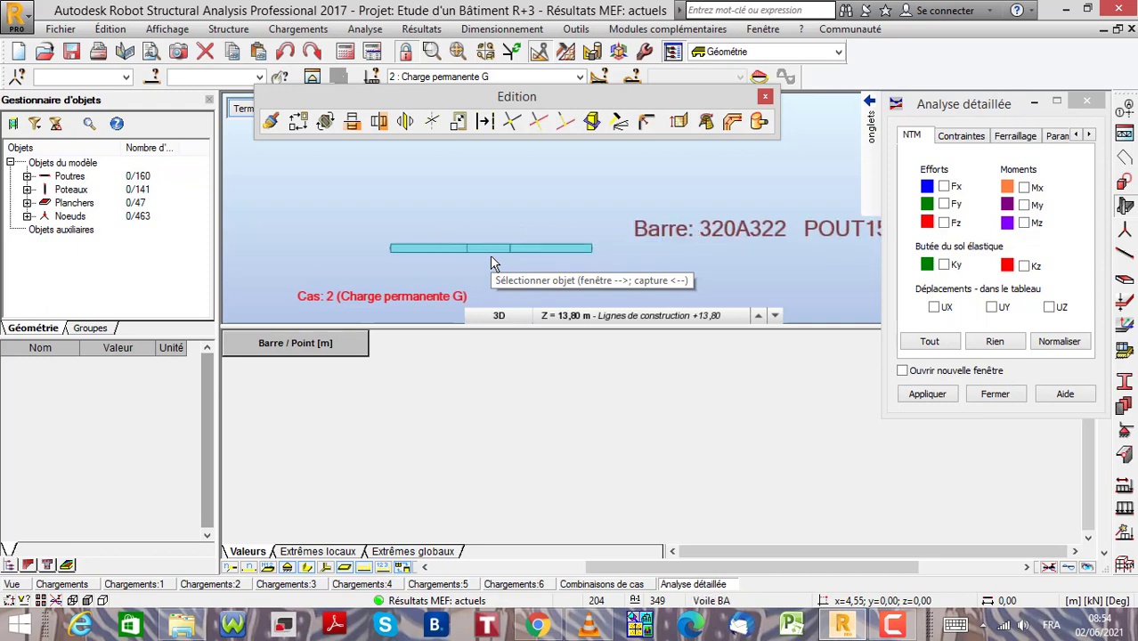
scroll(493, 262, "down", 2)
scroll(492, 263, "up", 2)
scroll(491, 262, "up", 1)
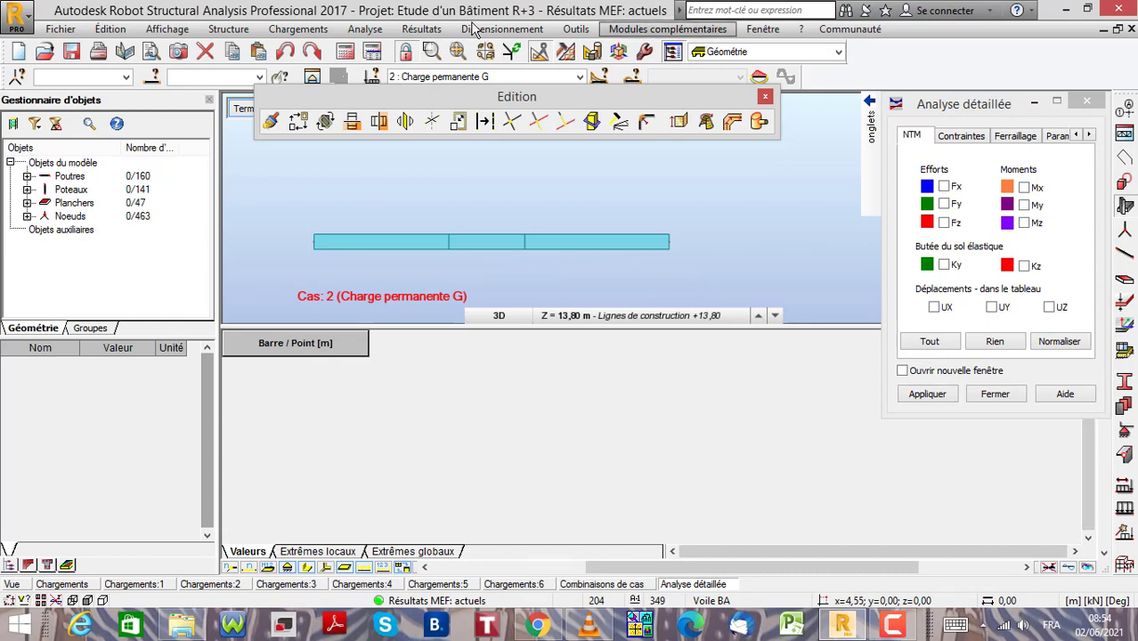
Step: Display the normalised bending moment My diagram of the beam line for the case Charge permanente G
left_click(1026, 206)
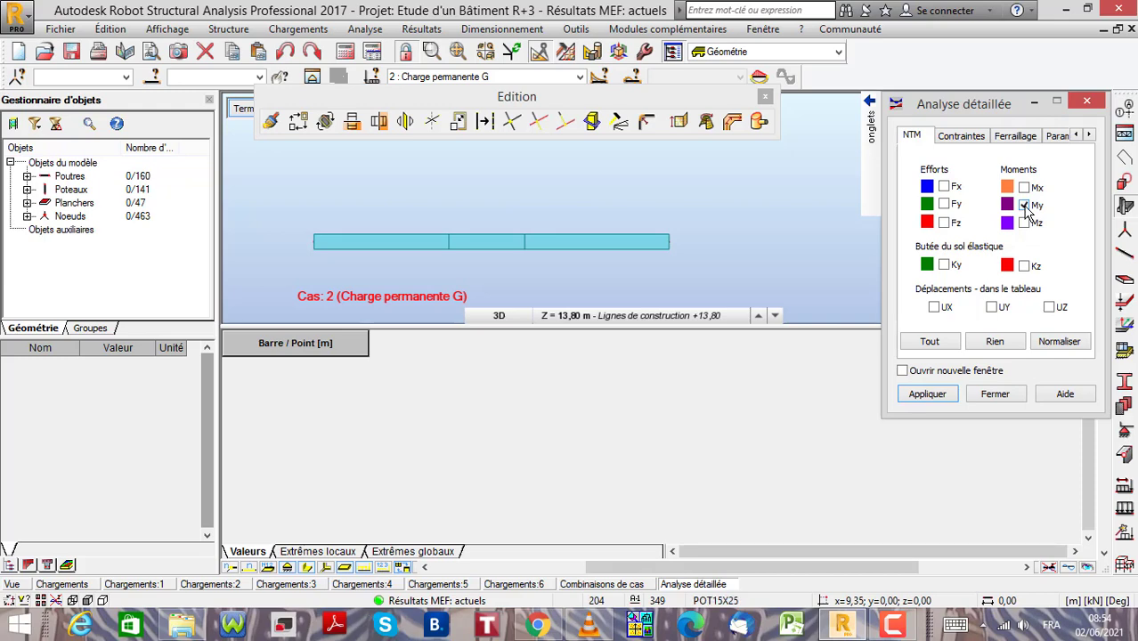
left_click(1059, 342)
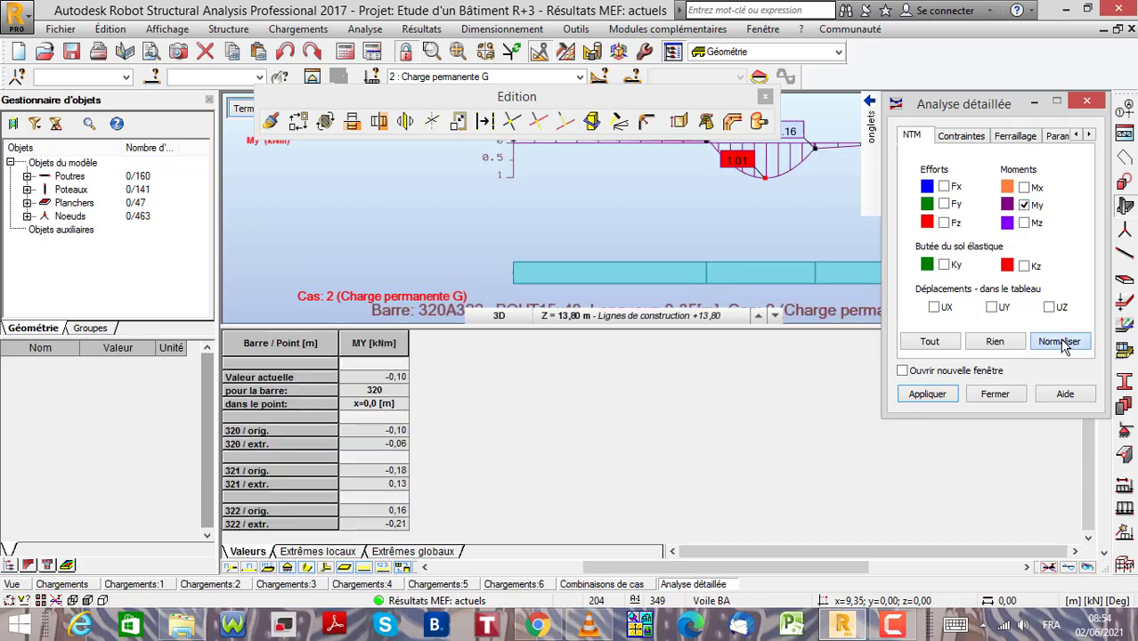
left_click(460, 237)
scroll(461, 237, "down", 3)
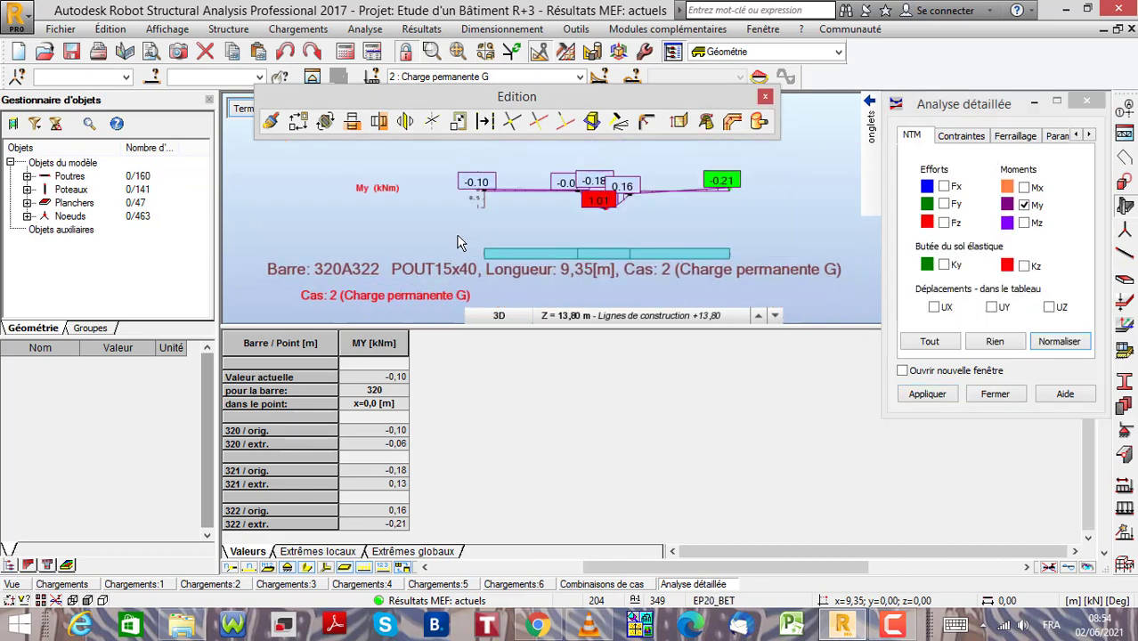
Step: Examine the My diagram along the three spans, especially the moment values at the supports and middle span
scroll(635, 221, "up", 1)
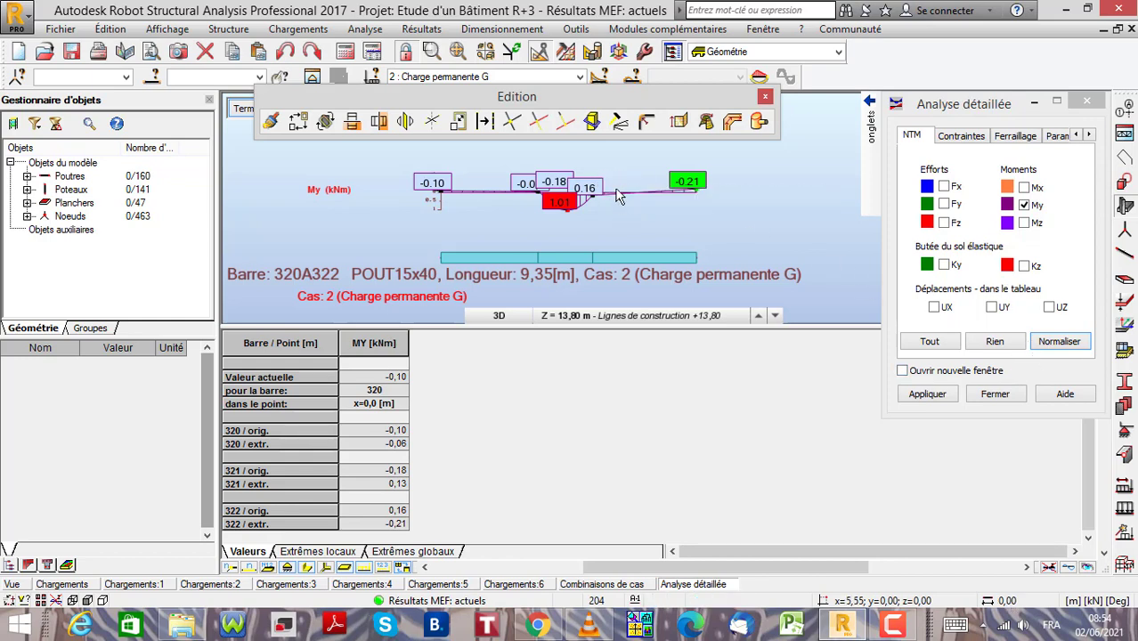
scroll(608, 172, "up", 1)
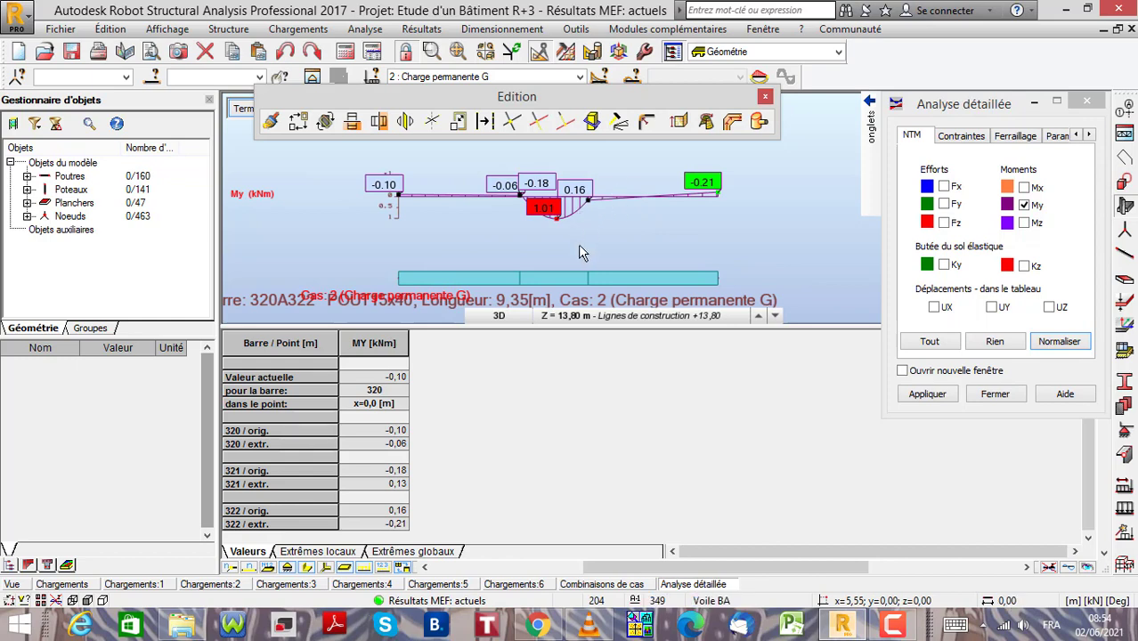
scroll(554, 212, "up", 2)
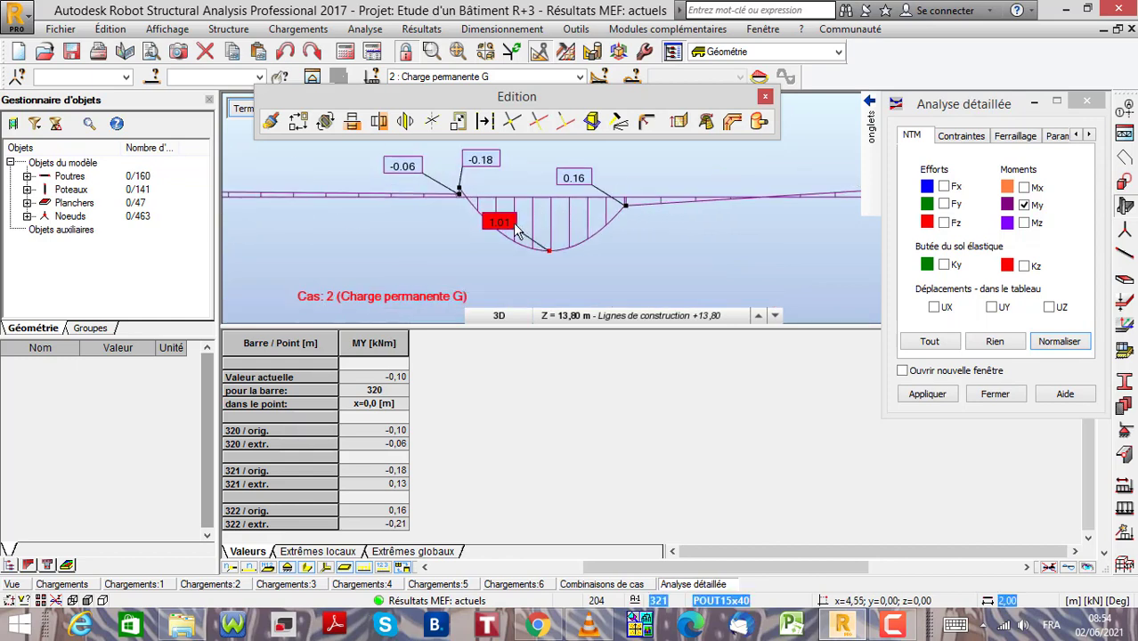
scroll(503, 211, "down", 1)
scroll(499, 209, "up", 2)
scroll(503, 210, "down", 1)
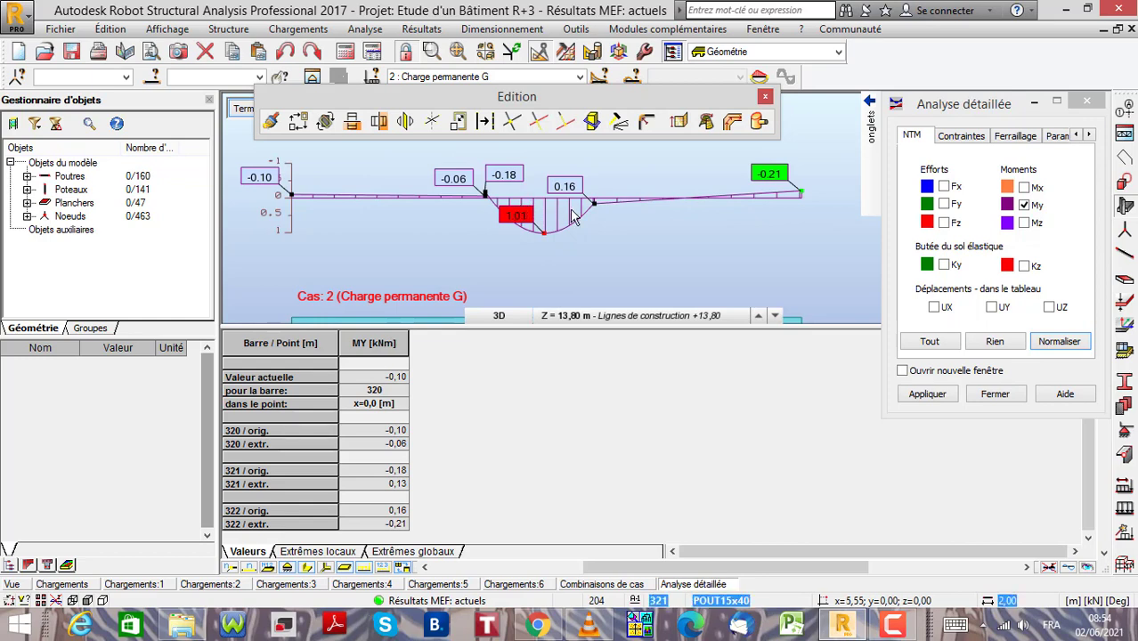
scroll(554, 237, "up", 2)
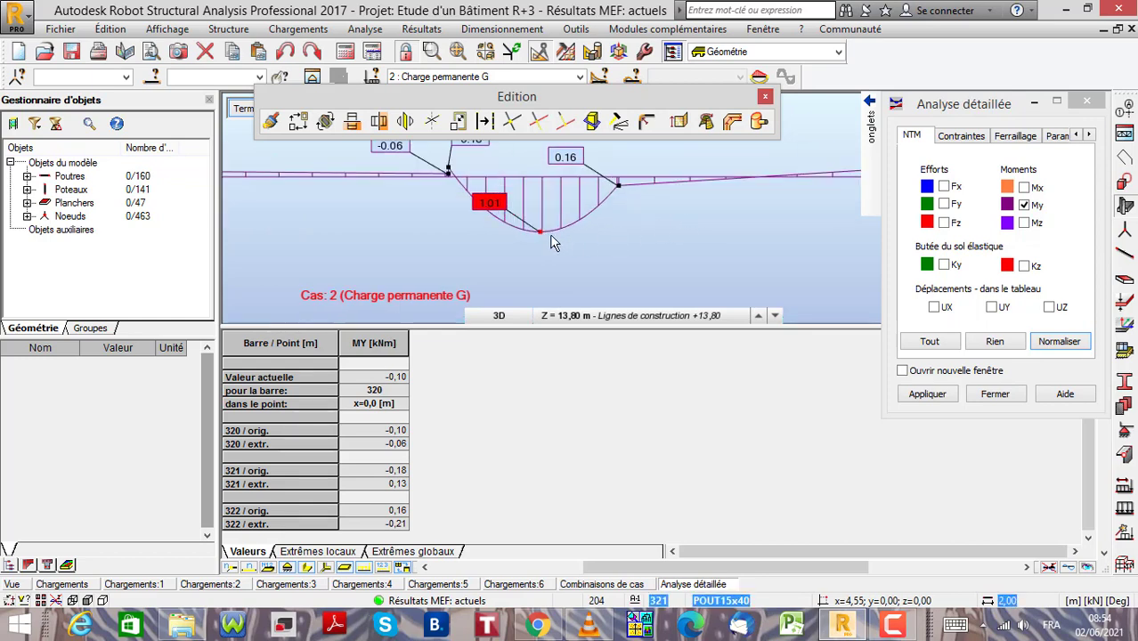
scroll(550, 237, "down", 2)
left_click(499, 315)
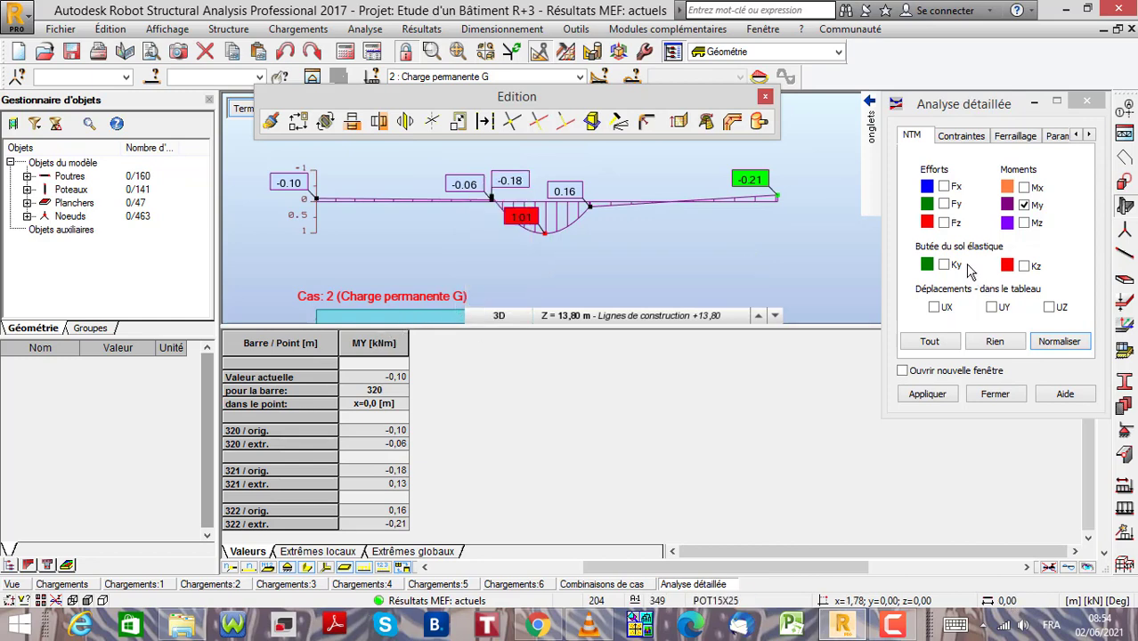
Step: Add the normalised shear force Fz diagram below the My diagram and inspect its values along the beam line
left_click(944, 223)
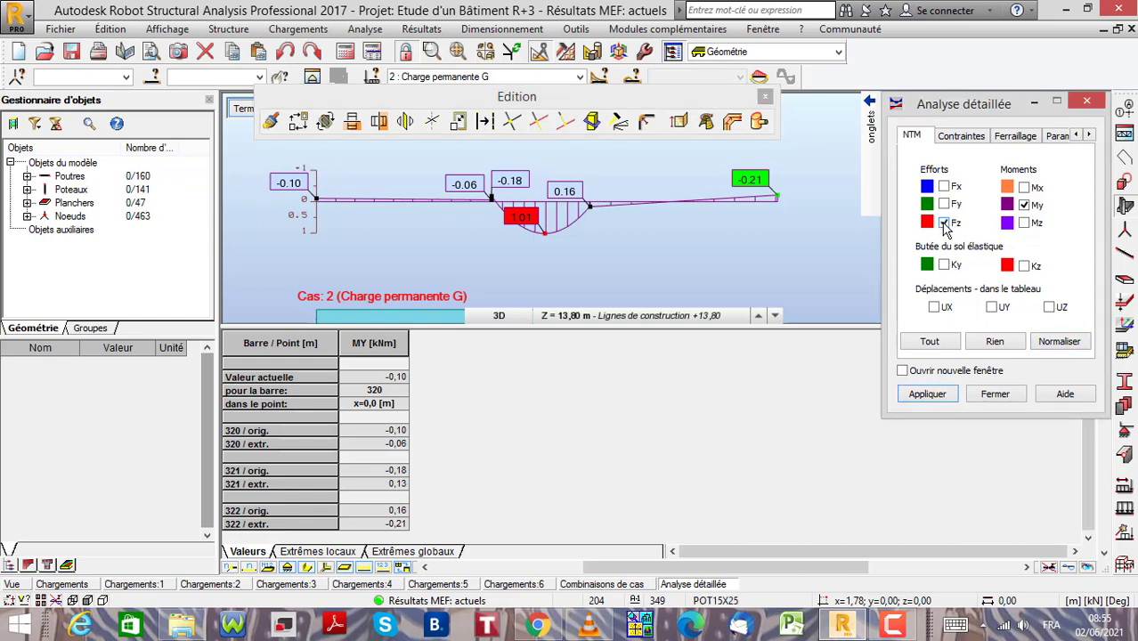
left_click(1056, 352)
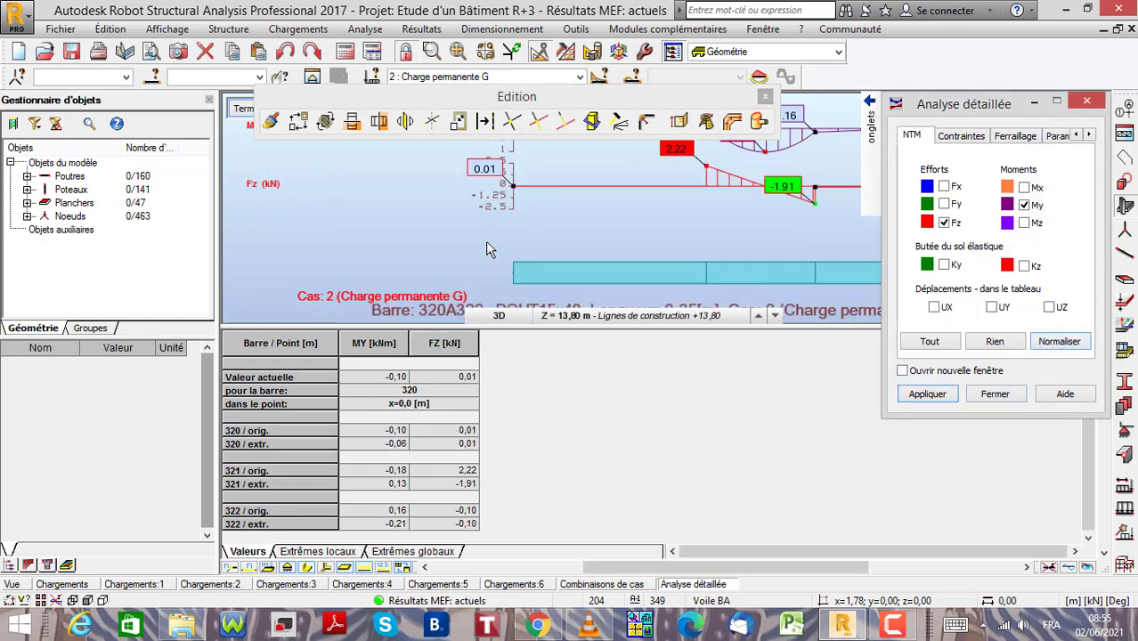
left_click(410, 230)
scroll(406, 231, "down", 2)
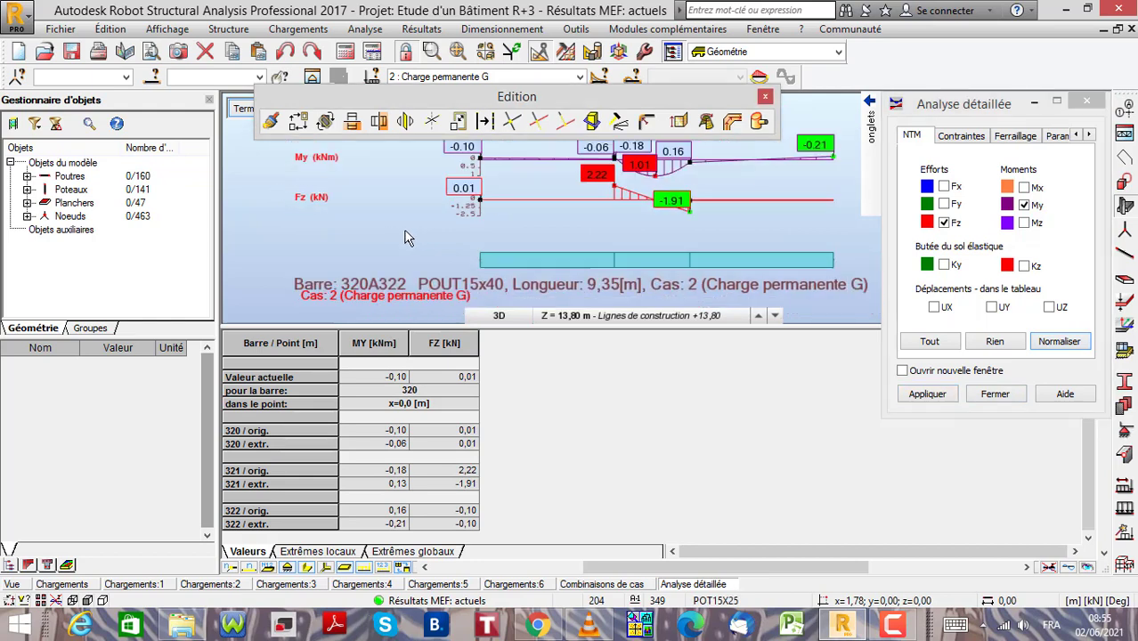
scroll(406, 234, "up", 5)
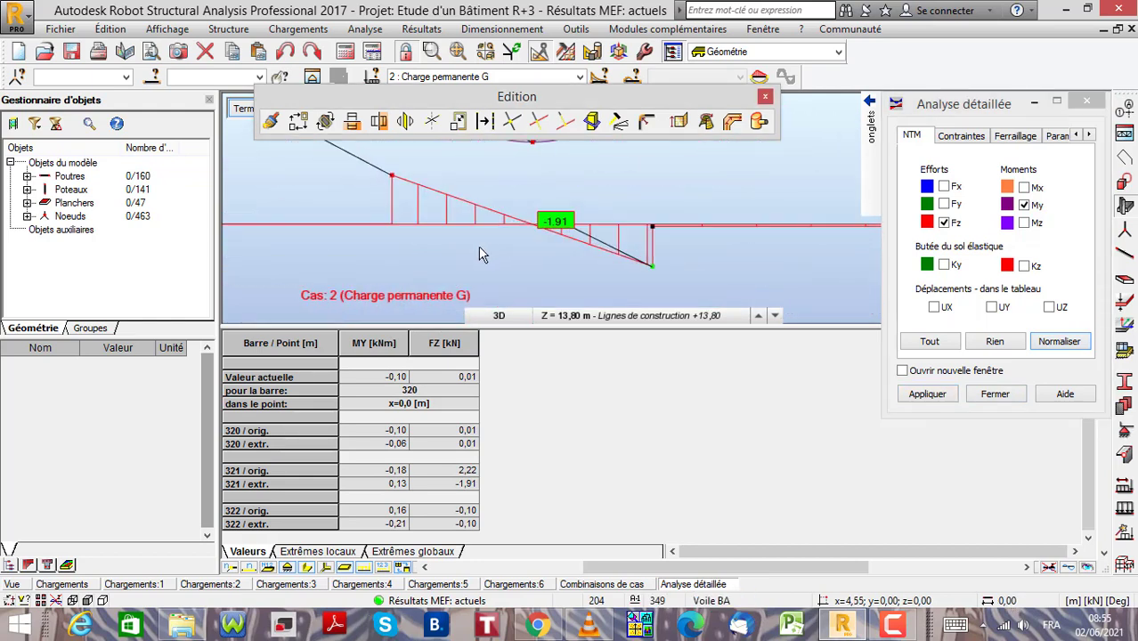
scroll(486, 252, "down", 5)
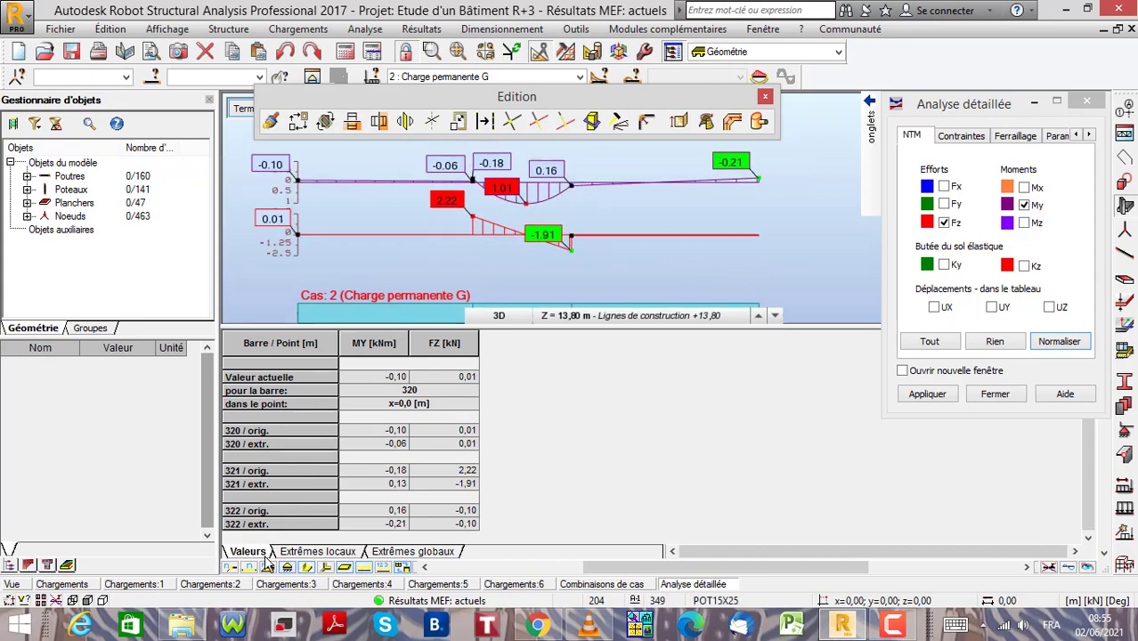
Step: Review the local extremes of My and Fz per beam, compare them with the global extremes, and return to the local extremes
left_click(330, 552)
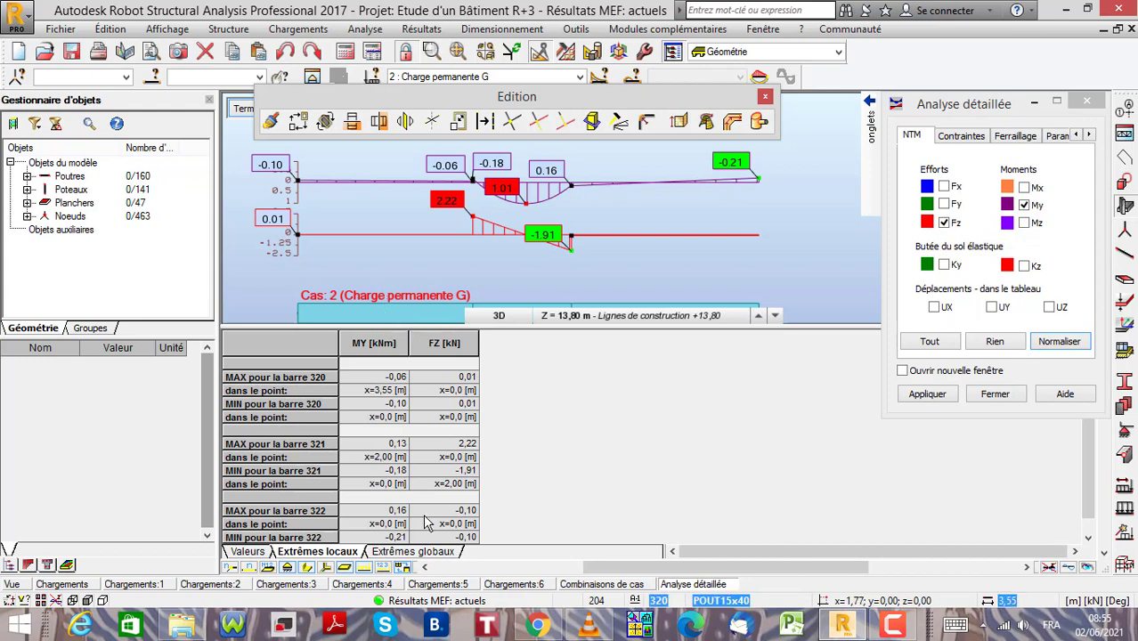
left_click(432, 552)
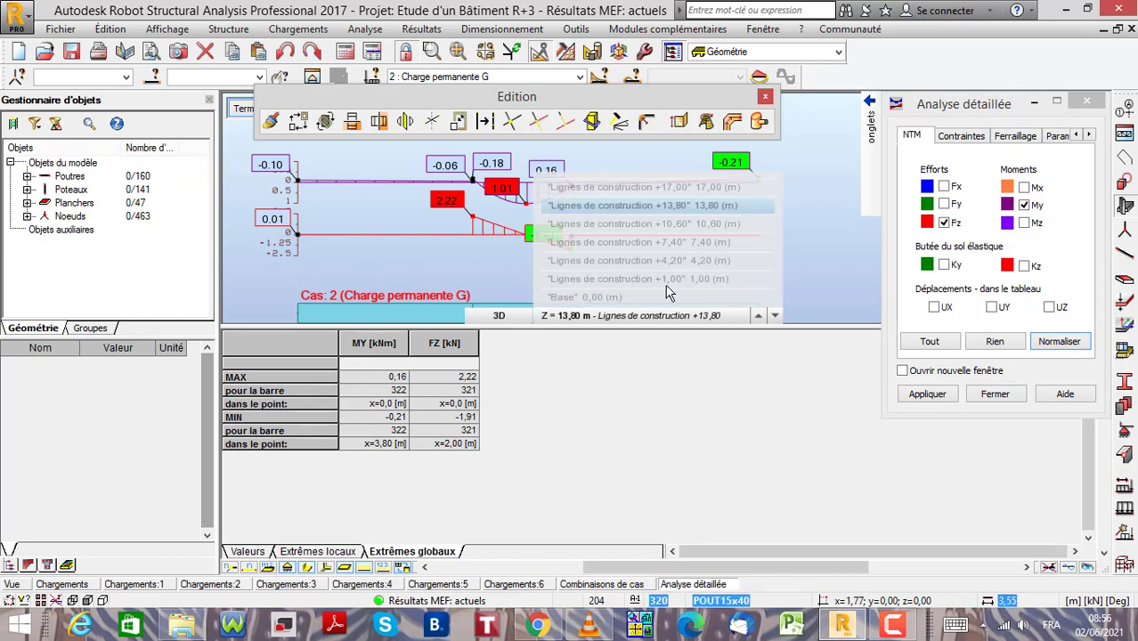
left_click(316, 552)
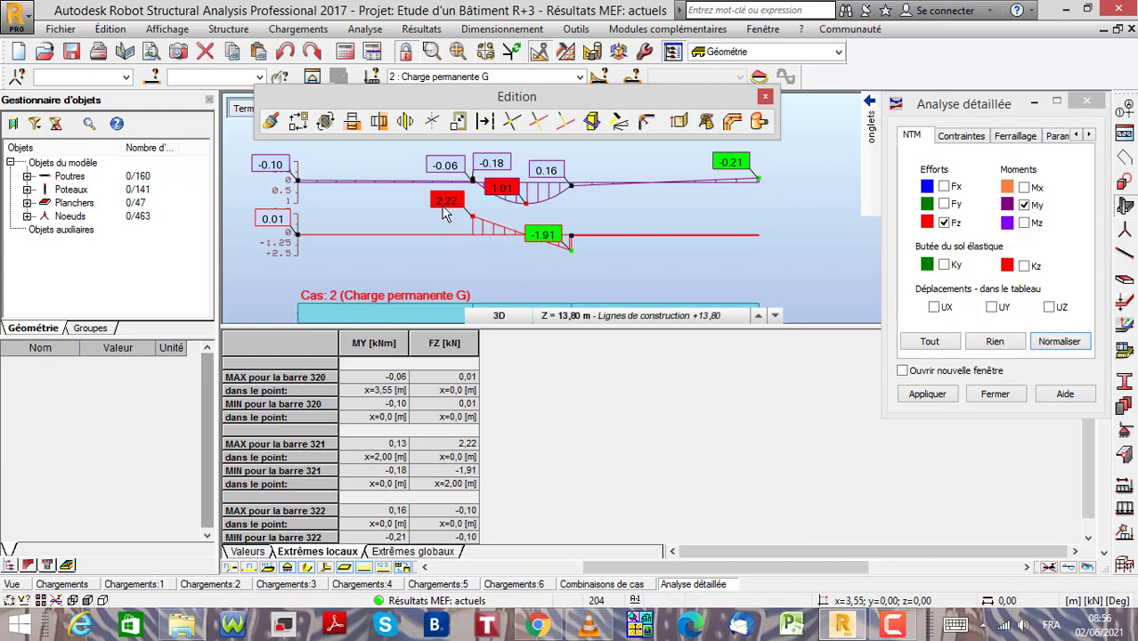
Step: Finish the detailed analysis of the beam line and select beam 317 at level +13,80 in the 3D model
left_click(246, 117)
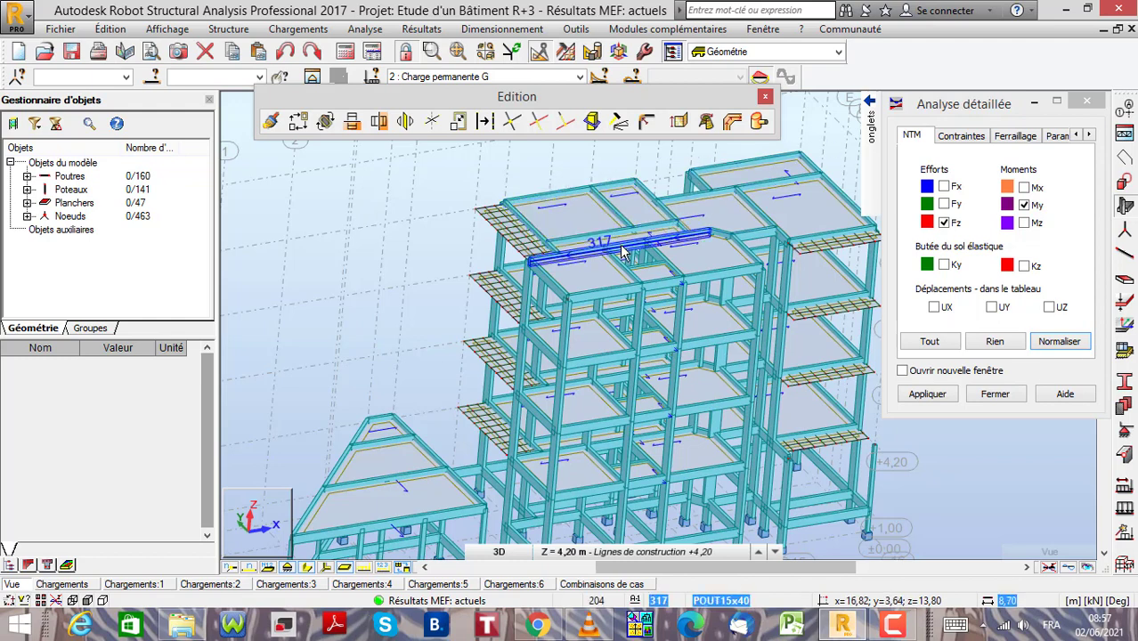
scroll(626, 254, "up", 5)
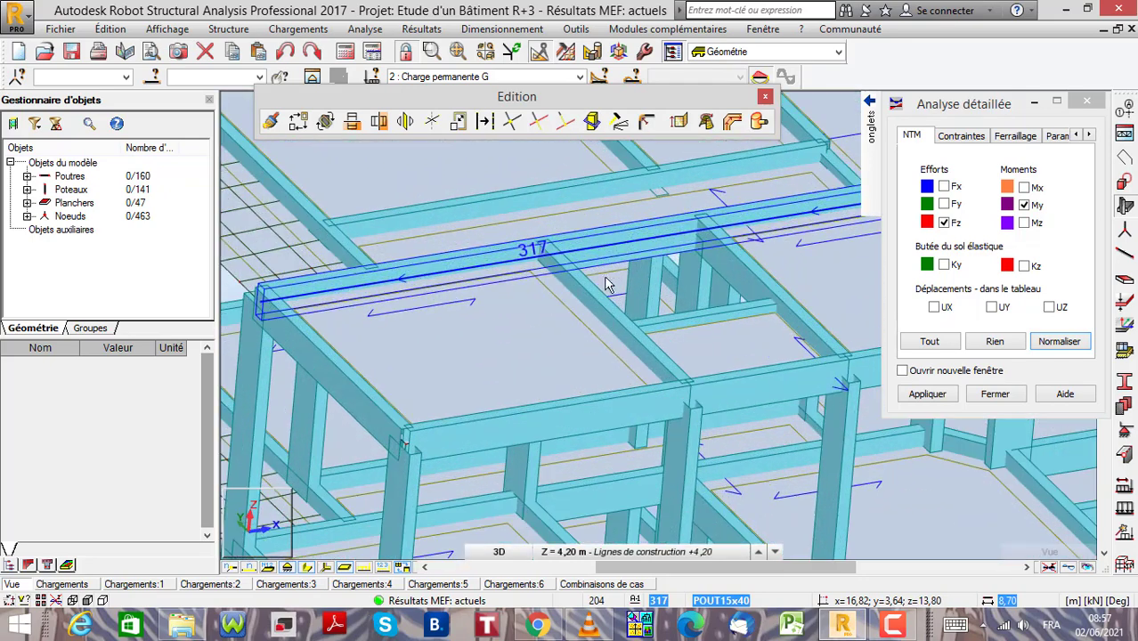
left_click(595, 250)
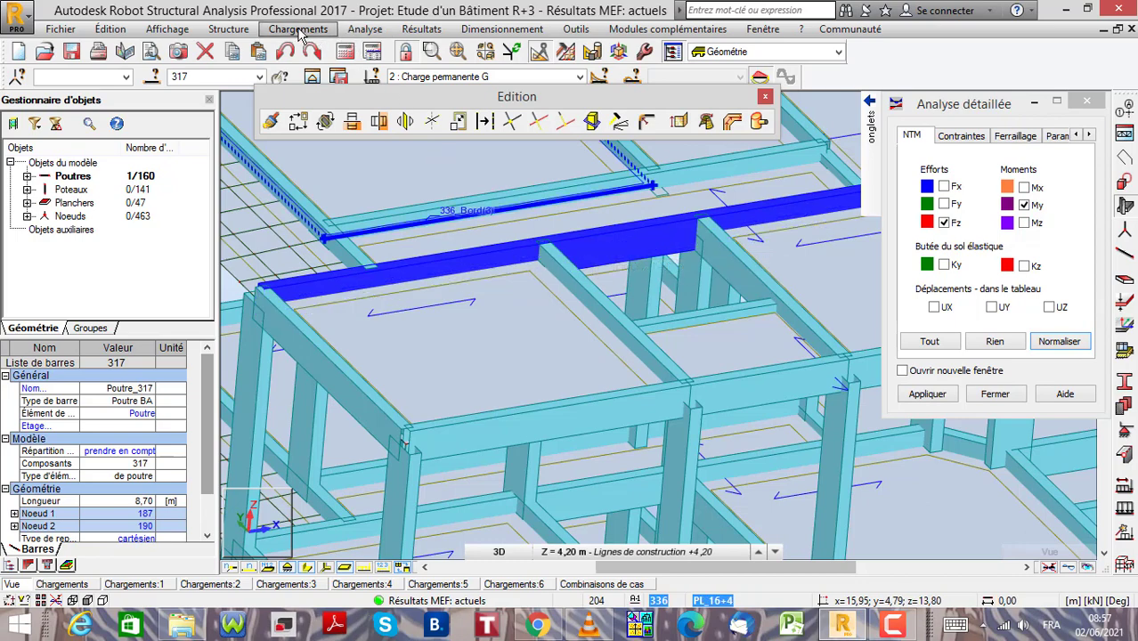
Step: Try to open the detailed analysis of beam 317 while the previous Analyse détaillée dialog is still open
left_click(414, 30)
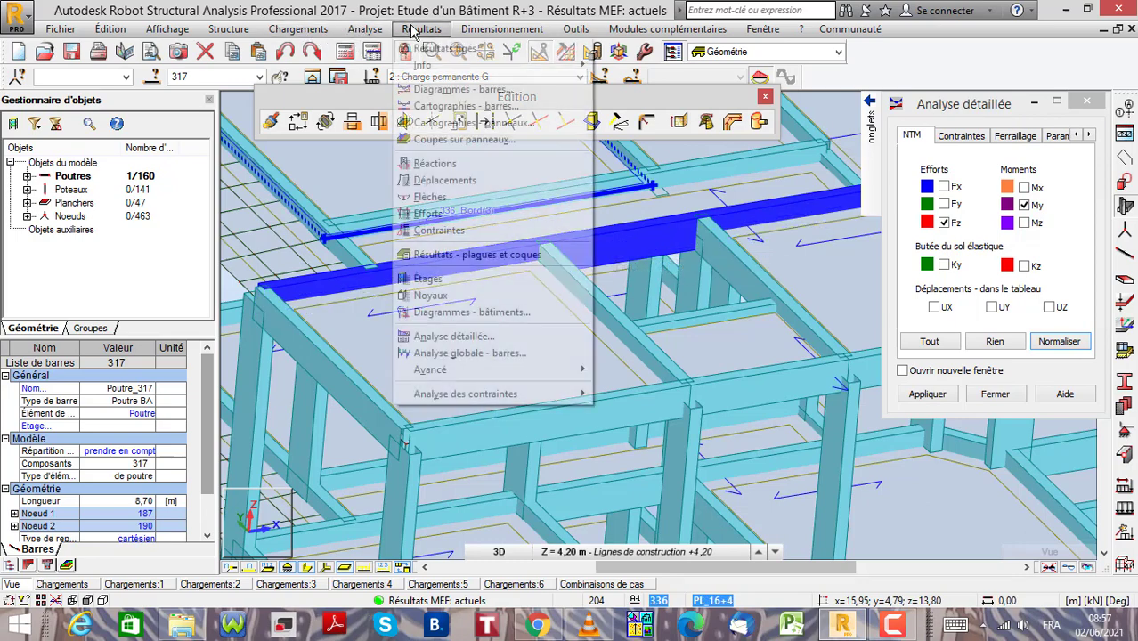
left_click(452, 337)
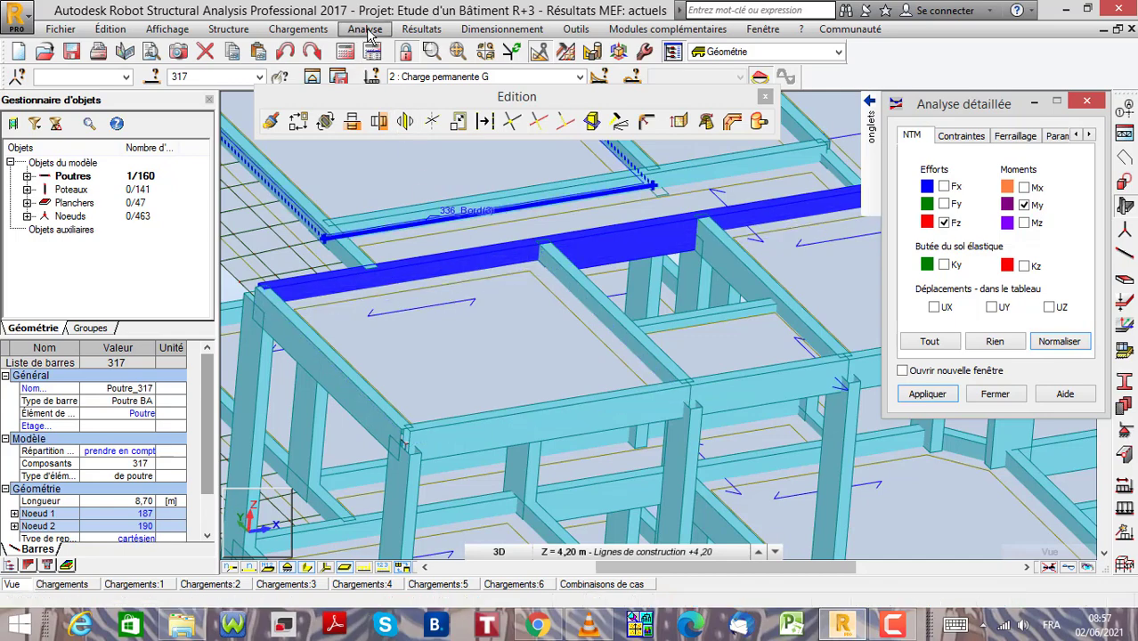
left_click(420, 30)
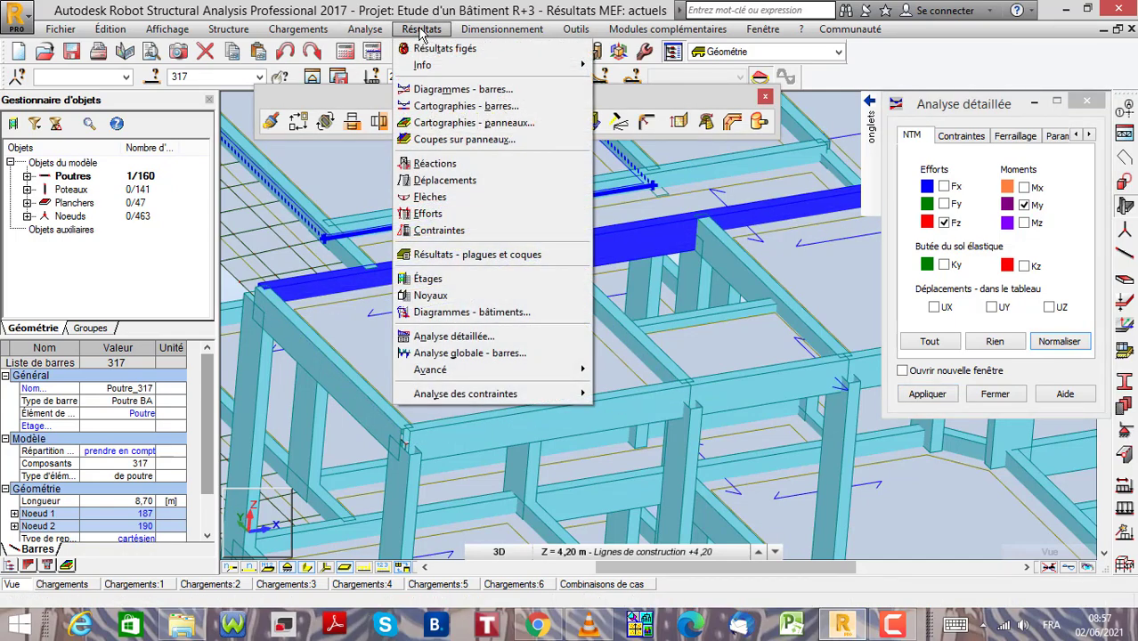
left_click(481, 337)
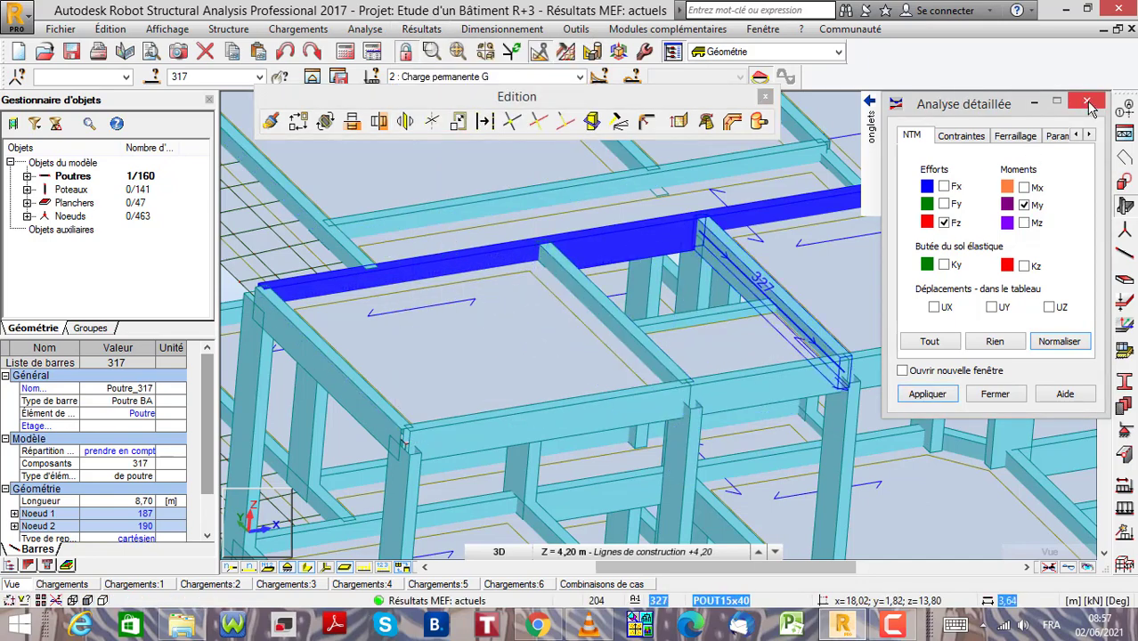
Step: Close the leftover Analyse détaillée dialog, reselect beam 317 at level +13,80 and open its detailed analysis
left_click(1088, 103)
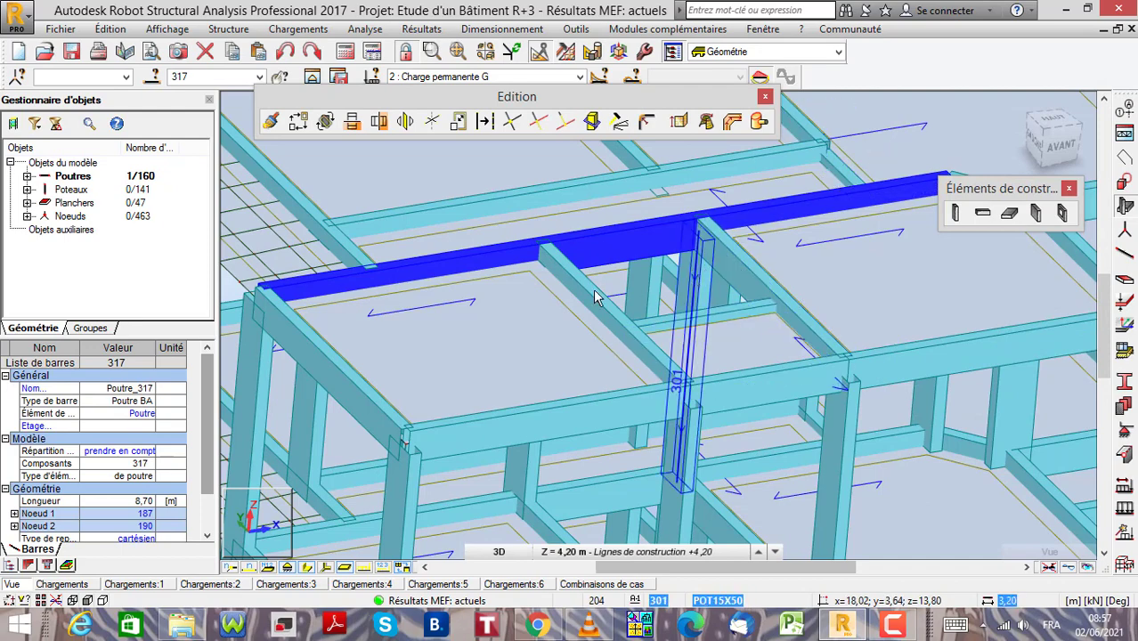
scroll(595, 294, "down", 5)
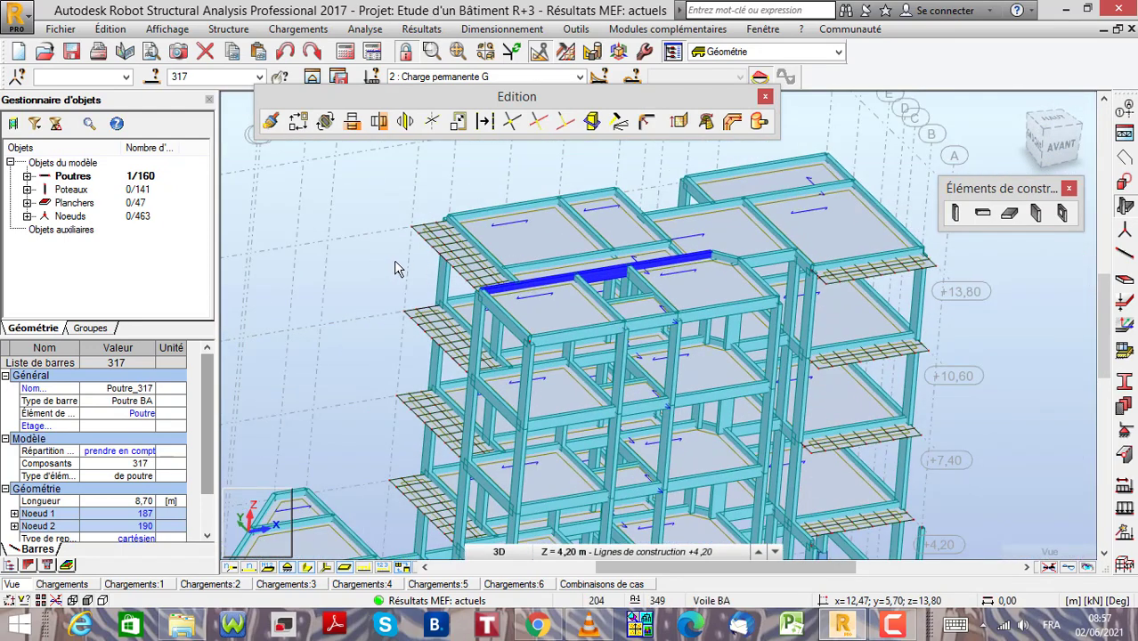
left_click(376, 283)
scroll(536, 276, "up", 3)
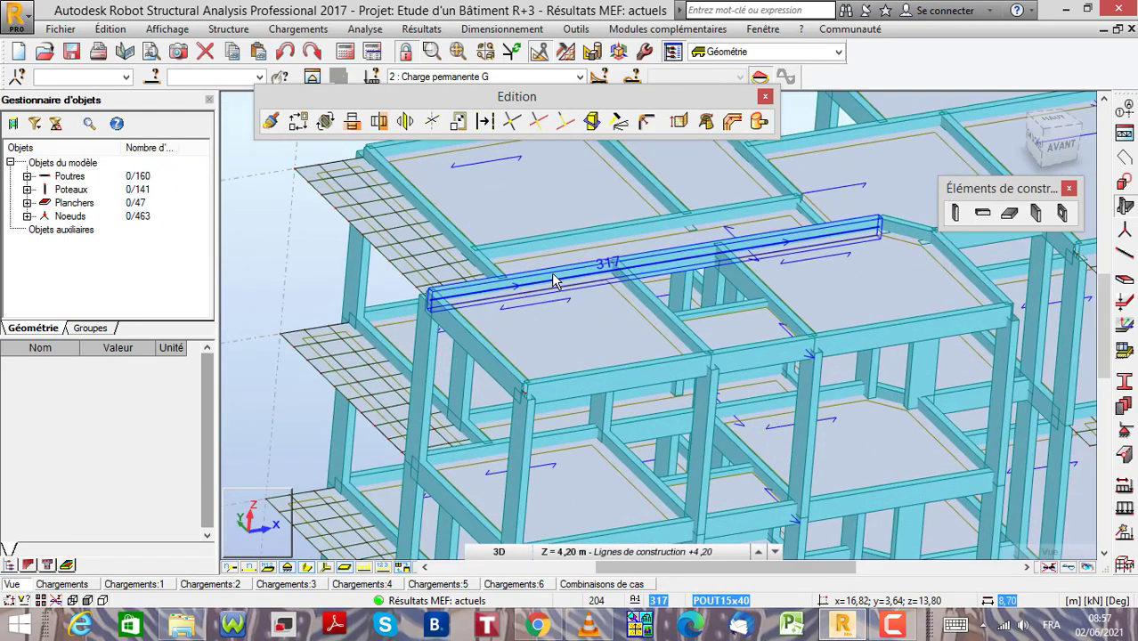
left_click(553, 281)
left_click(421, 30)
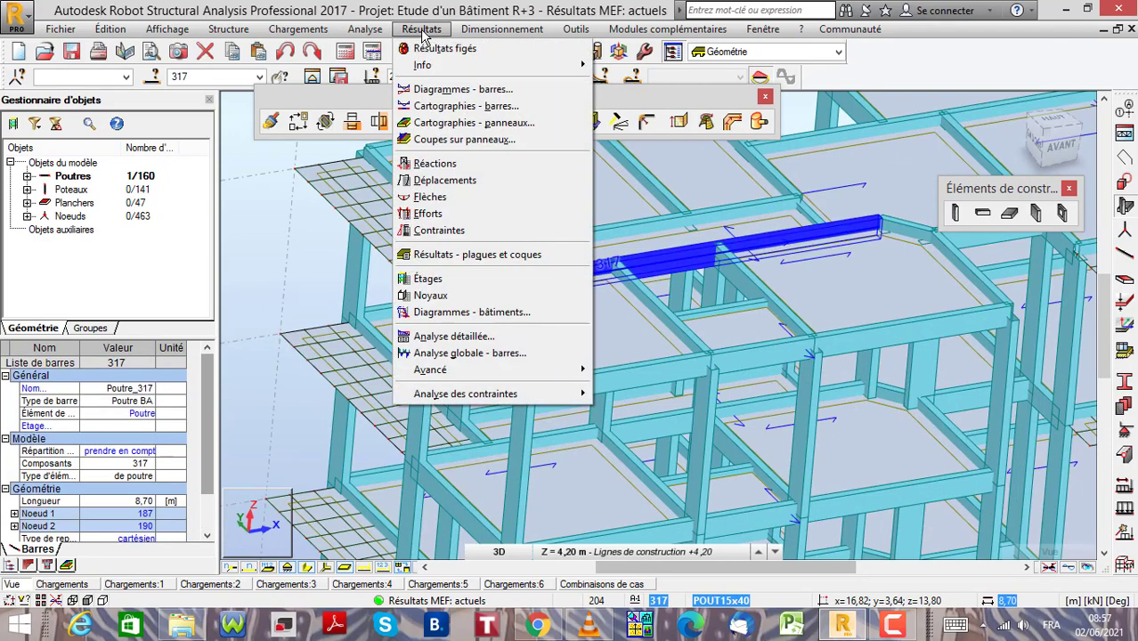
left_click(473, 339)
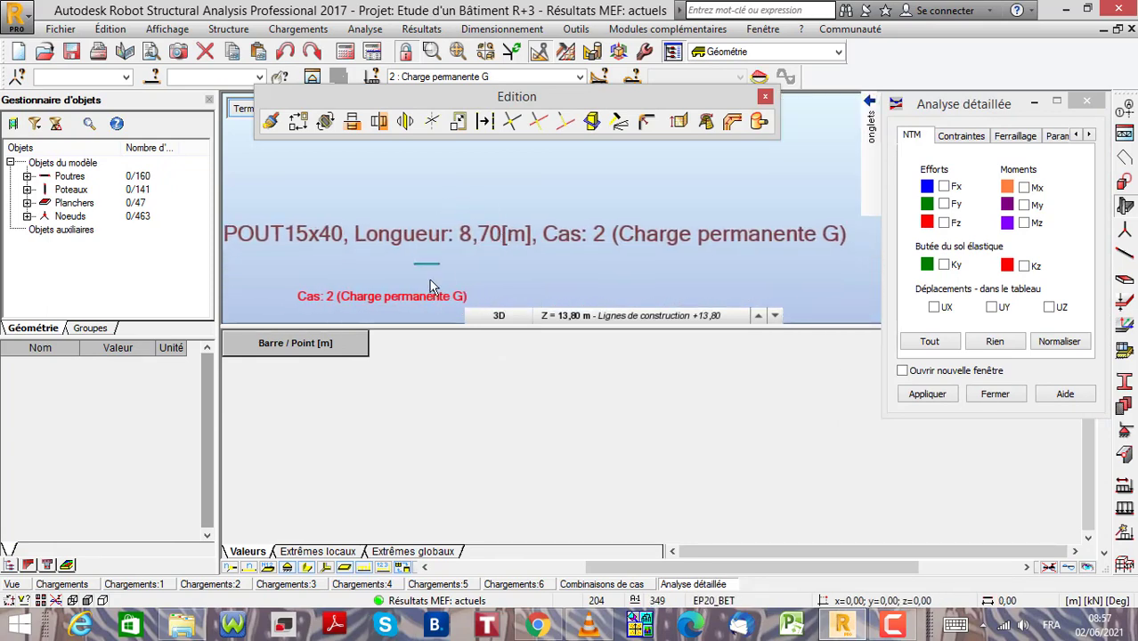
Step: Display the normalised bending moment My diagram of beam 317 and inspect its shape and extreme labels
scroll(406, 227, "up", 5)
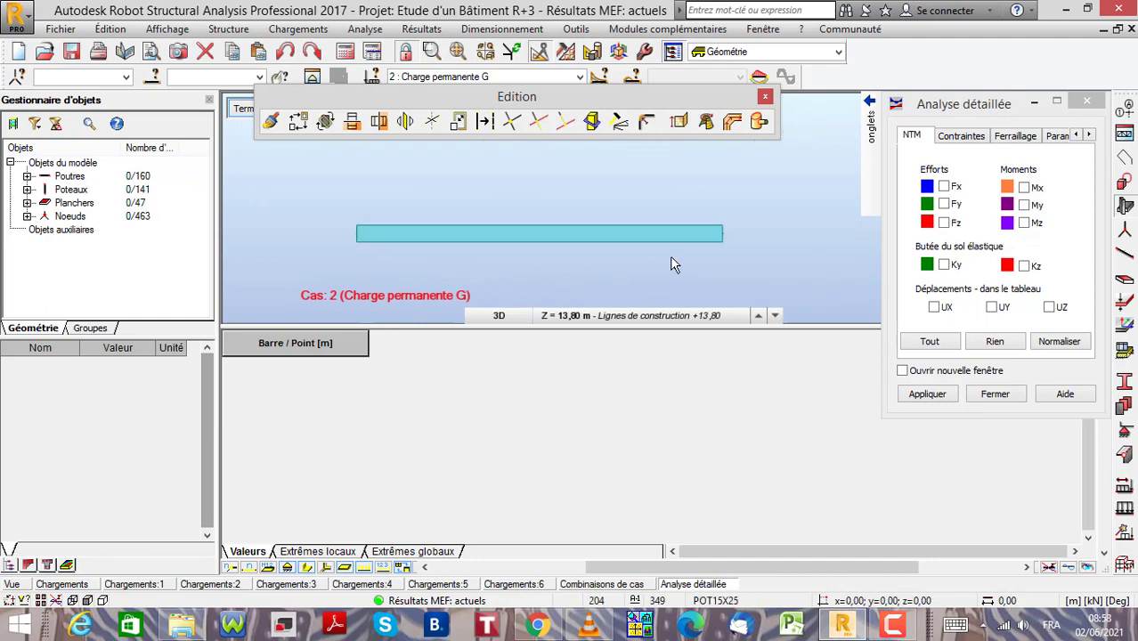
left_click(1025, 206)
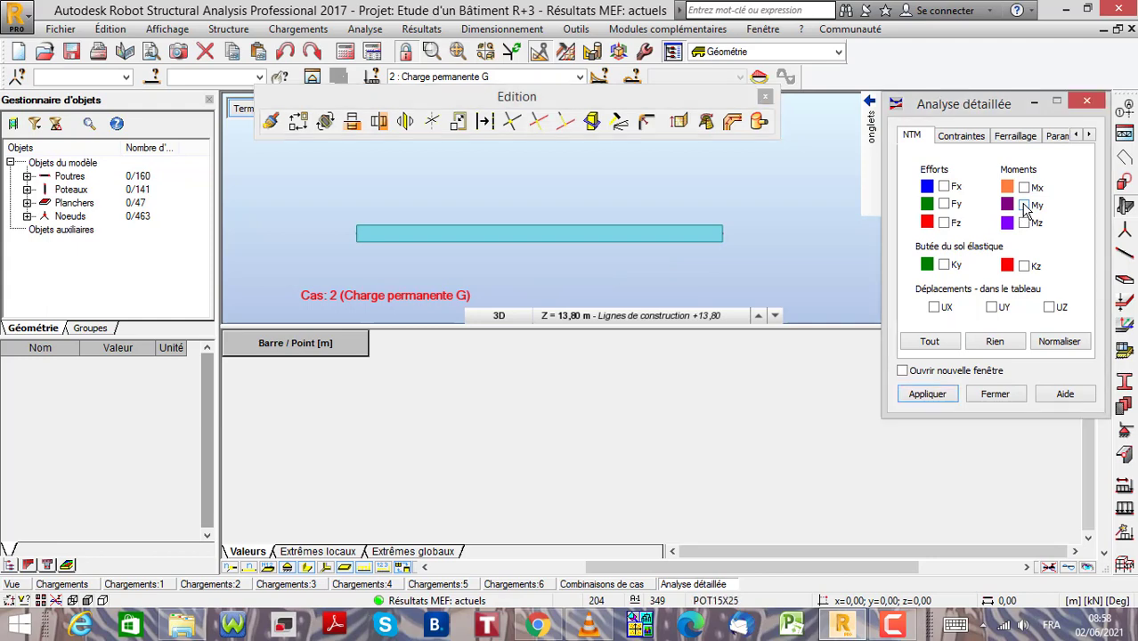
left_click(1060, 342)
left_click(476, 237)
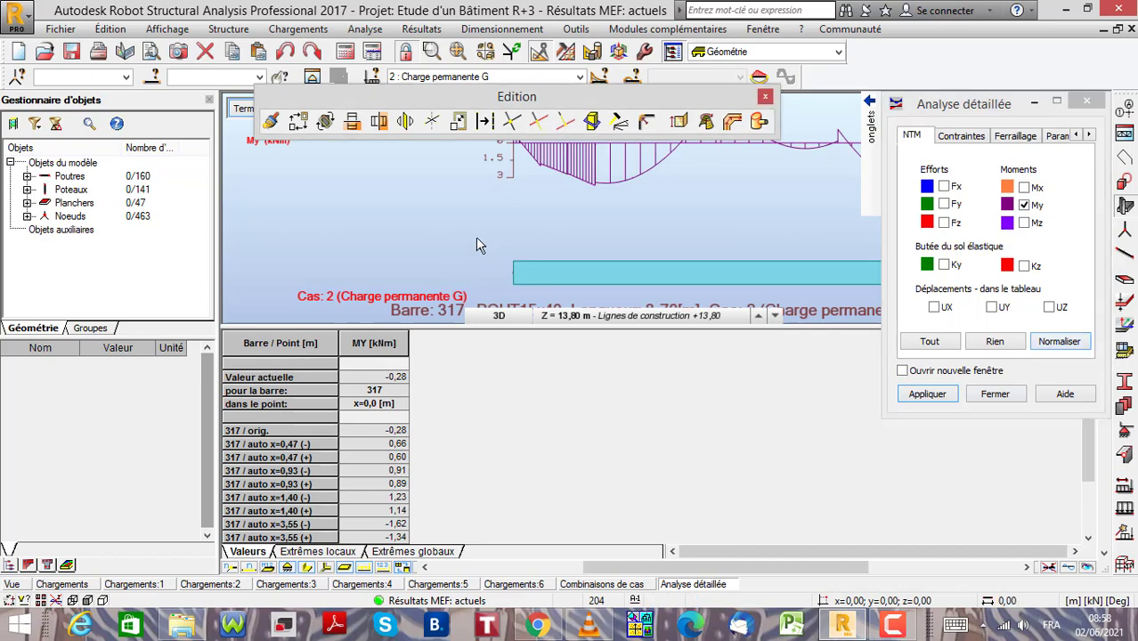
scroll(450, 236, "down", 5)
scroll(729, 172, "up", 1)
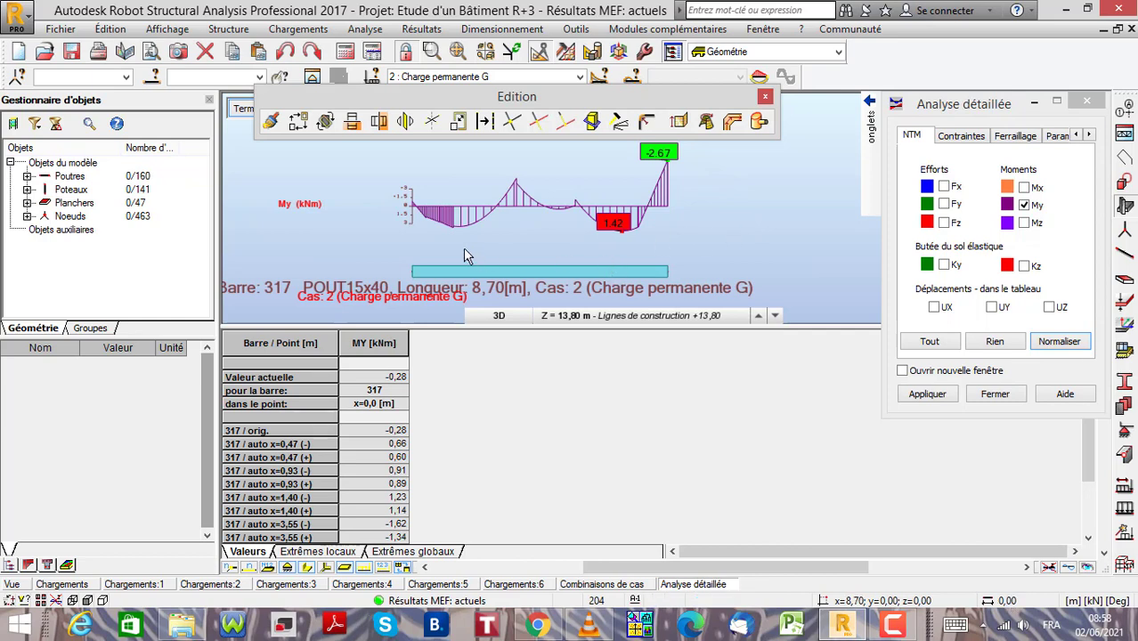
scroll(463, 248, "down", 1)
scroll(632, 248, "up", 1)
scroll(561, 253, "down", 1)
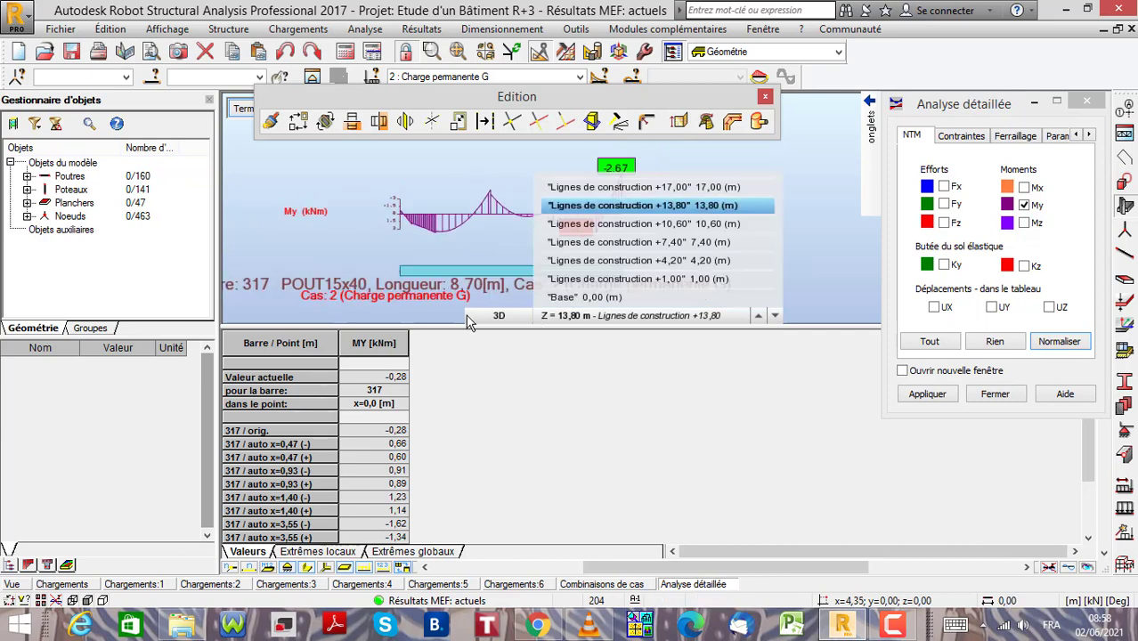
Step: Compare the global extremes, point values and local extremes of My for beam 317, ending on the global extremes
left_click(420, 554)
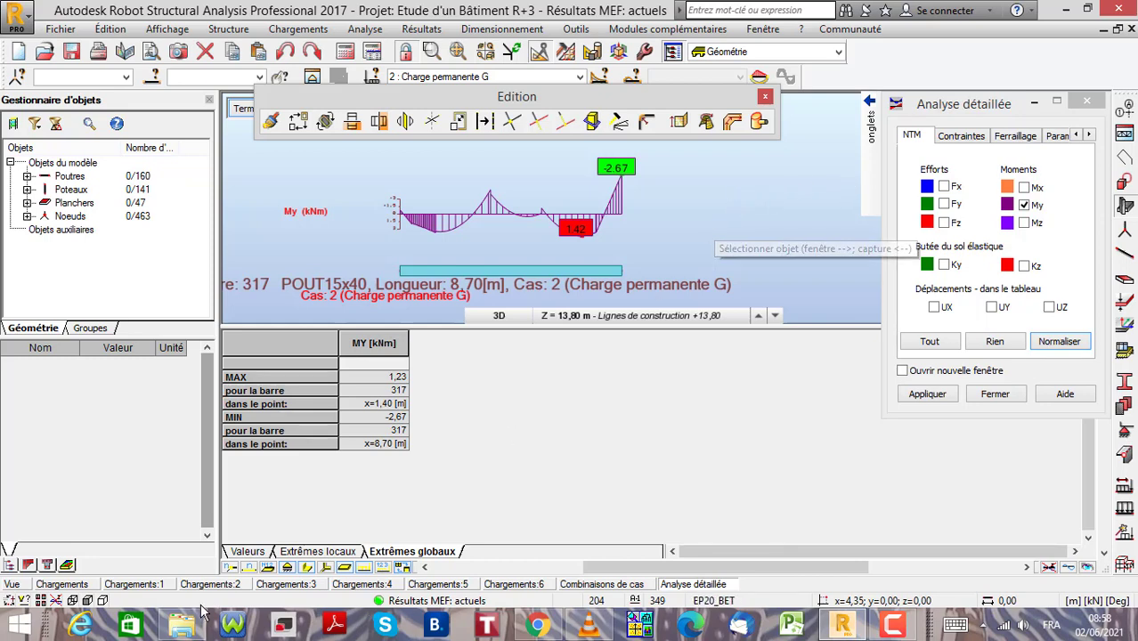
left_click(248, 552)
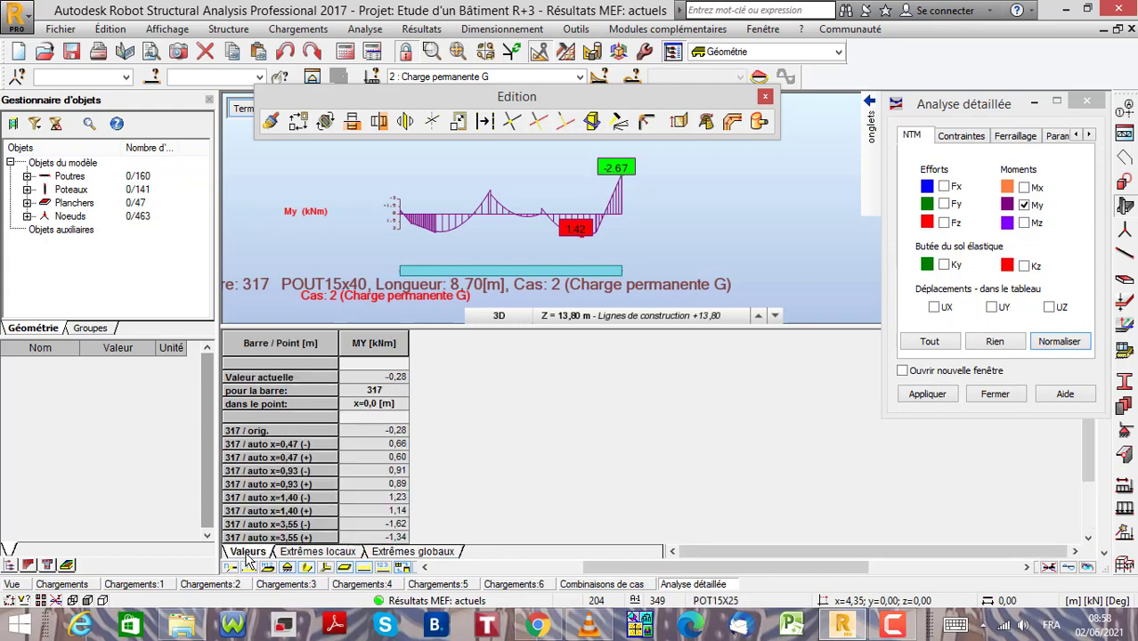
left_click(322, 553)
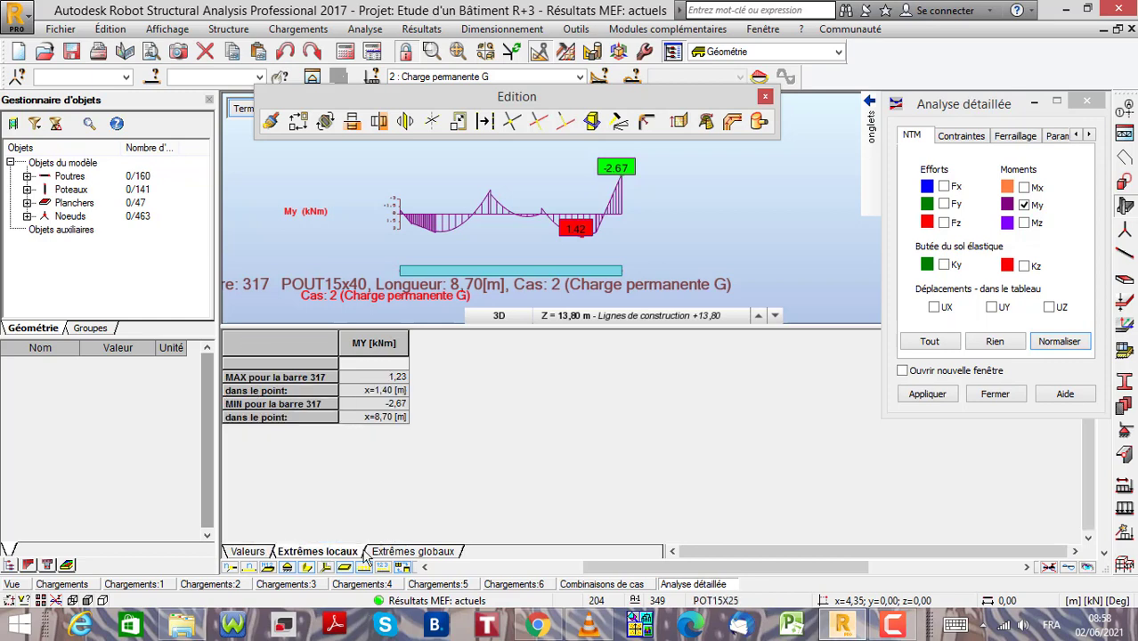
left_click(405, 552)
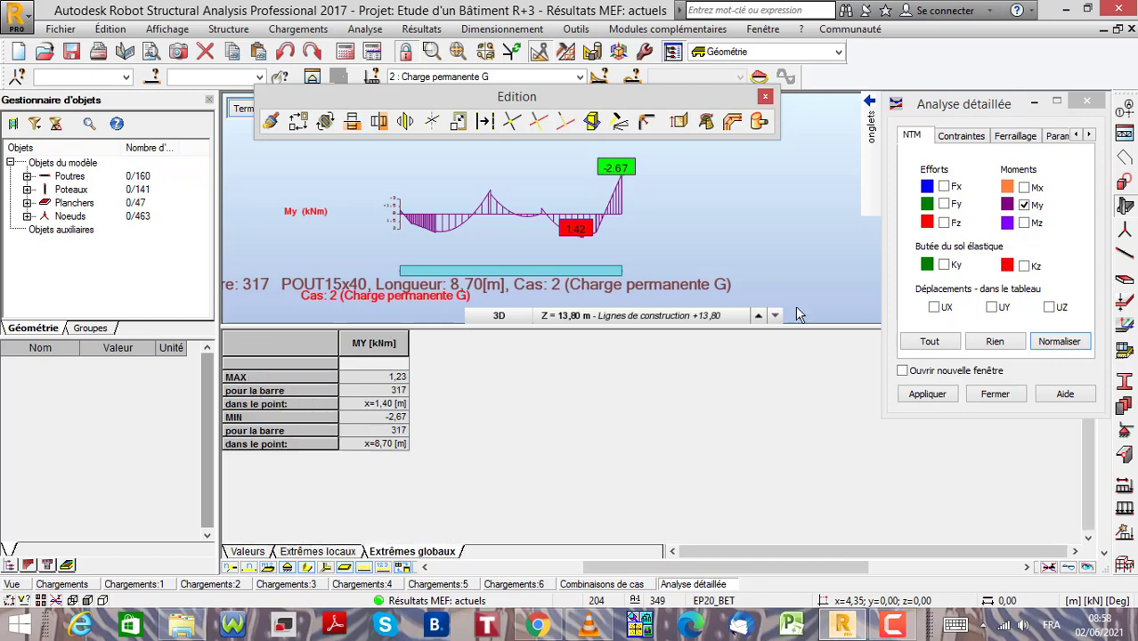
Step: Add the normalised shear force Fz diagram for beam 317 and inspect it alongside the My diagram
mouse_move(871, 125)
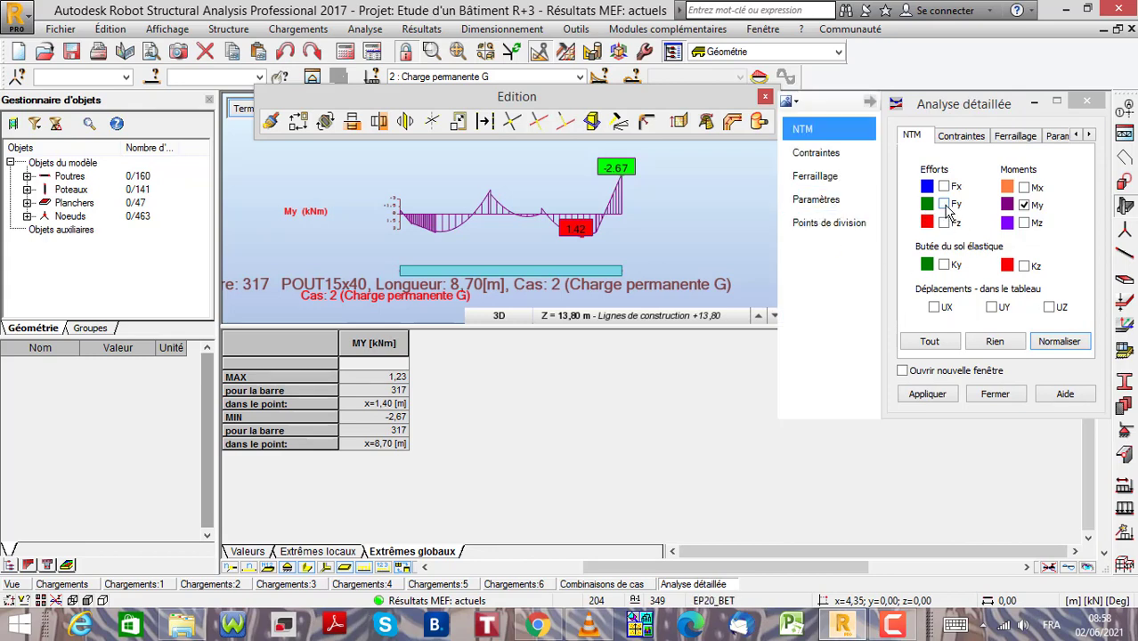
left_click(944, 224)
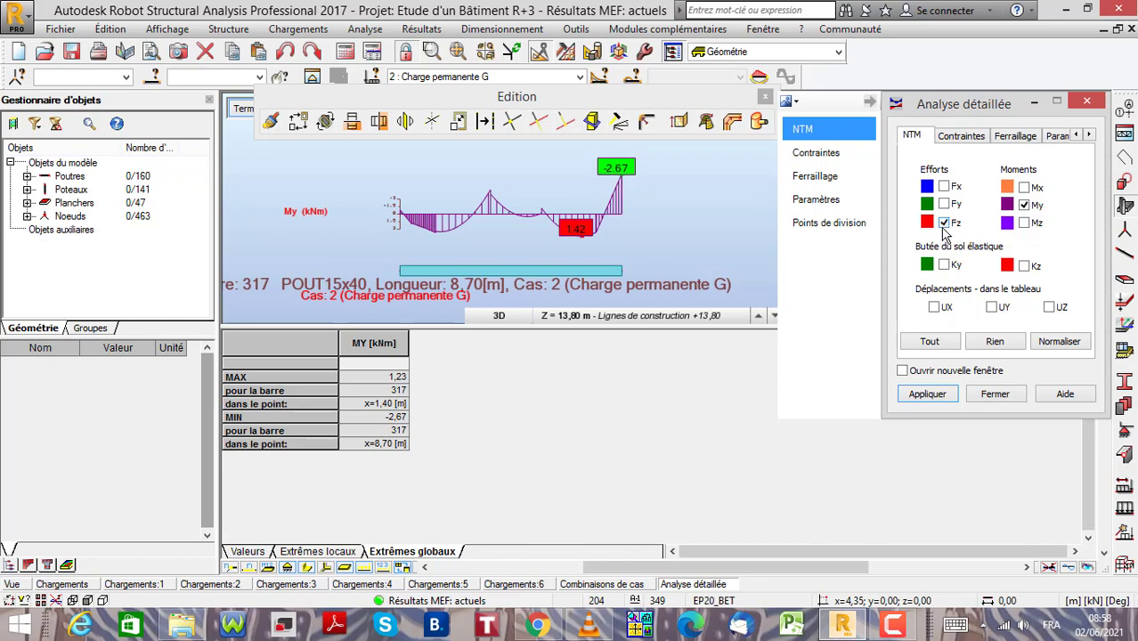
left_click(1059, 341)
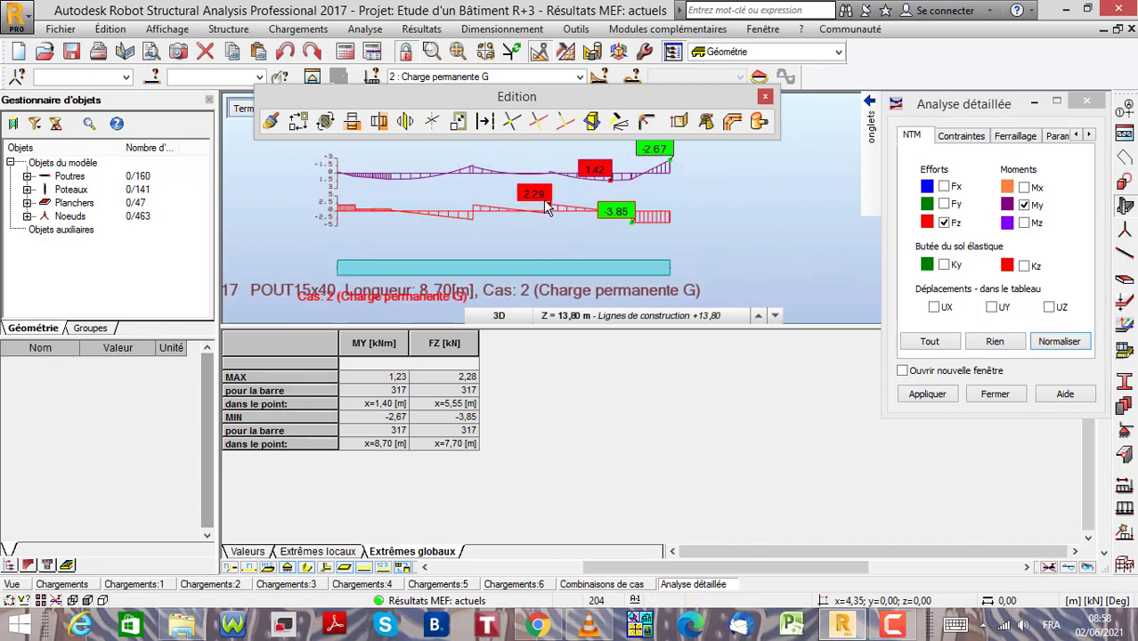
scroll(560, 233, "up", 2)
scroll(559, 233, "down", 1)
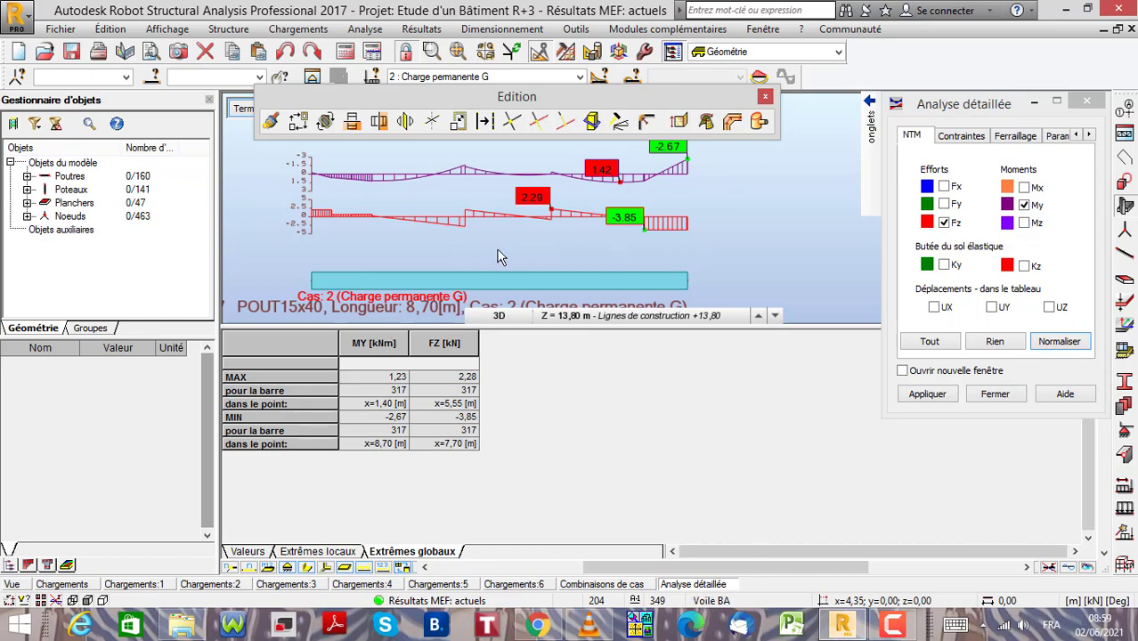
scroll(534, 246, "down", 1)
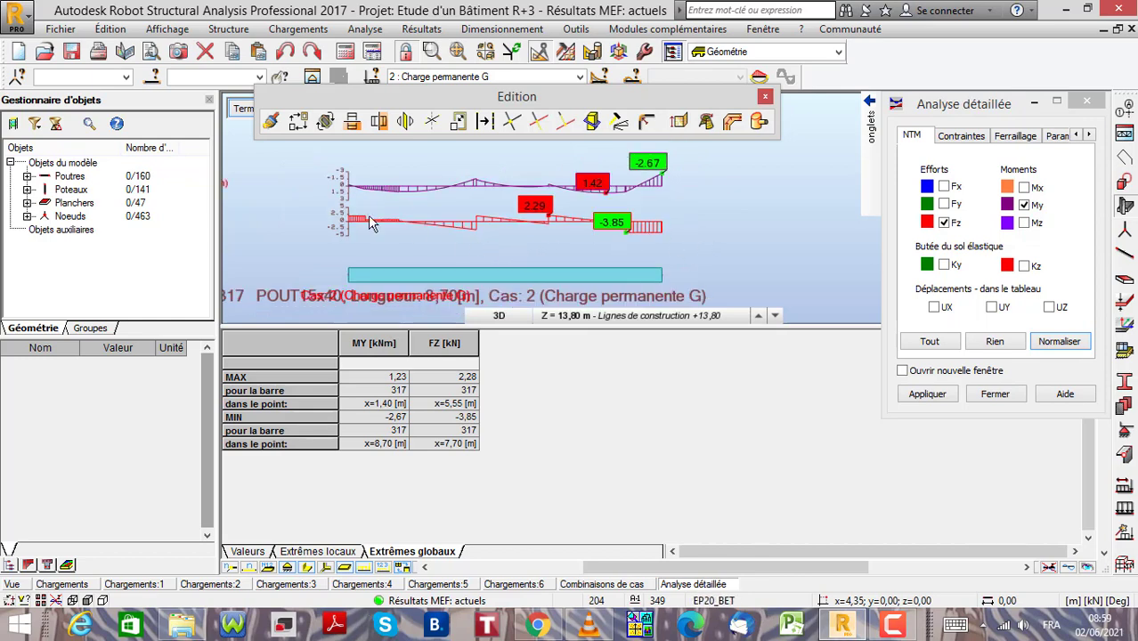
Step: Finish the detailed analysis of beam 317, select column 299 beneath its end and open that column's detailed analysis
left_click(247, 114)
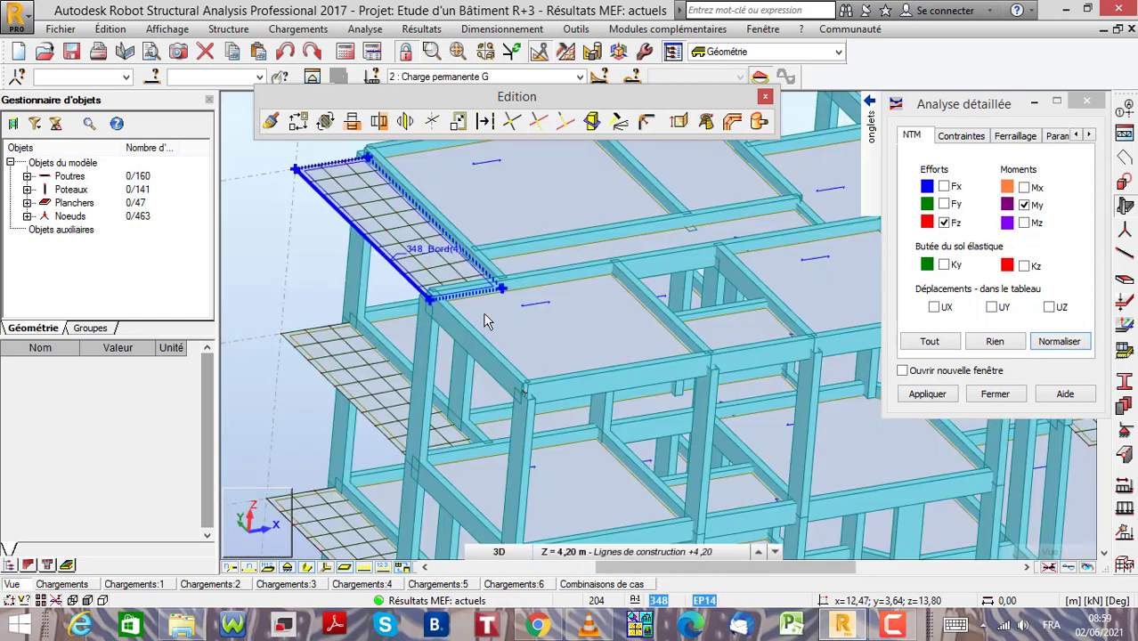
left_click(417, 398)
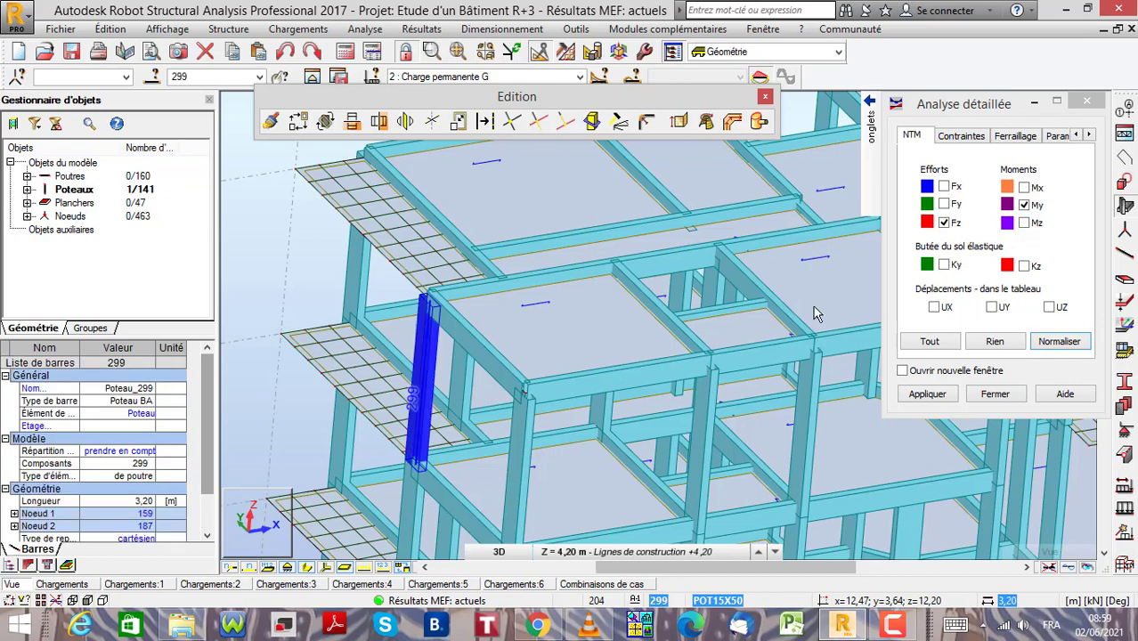
left_click(1087, 102)
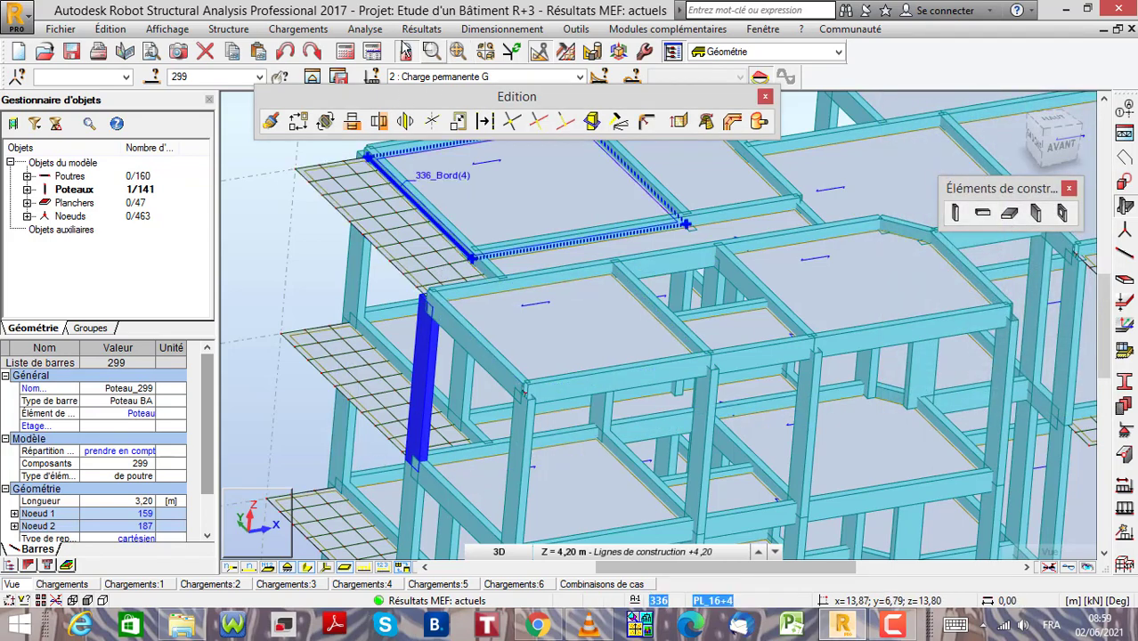
left_click(422, 30)
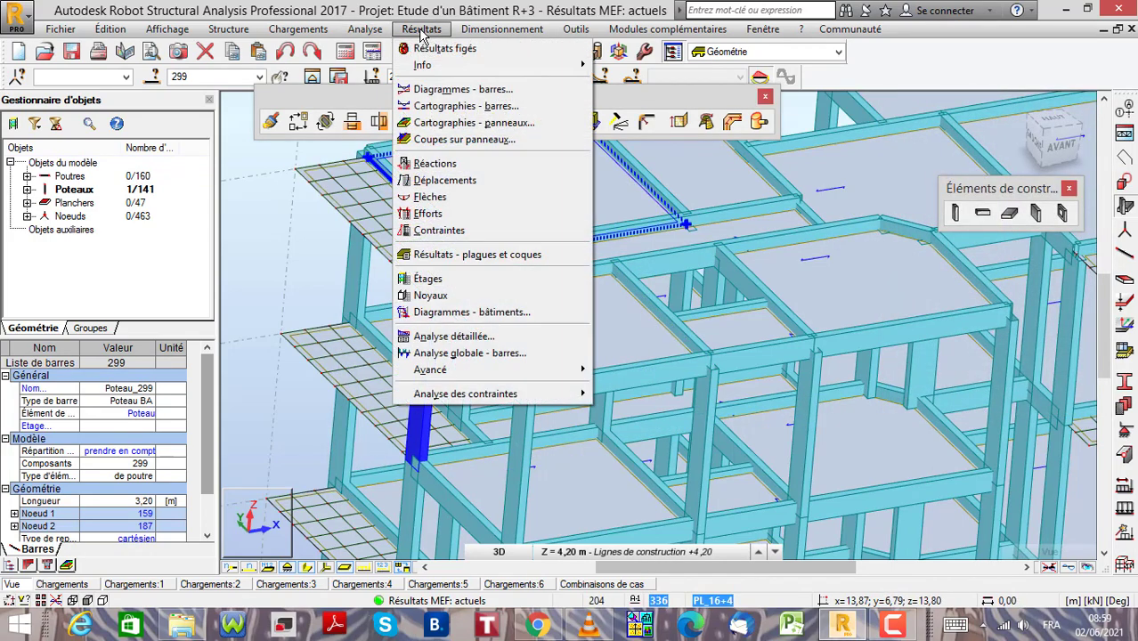
left_click(452, 337)
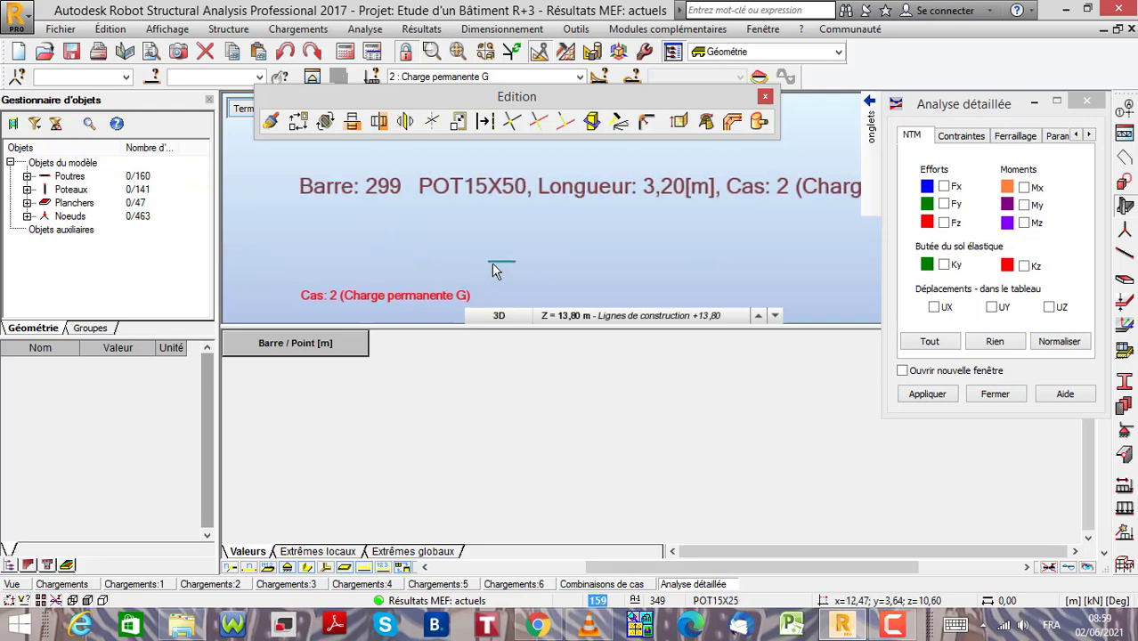
Step: Display the normalised axial force Fx diagram of column 299 and inspect it along the column
left_click(944, 186)
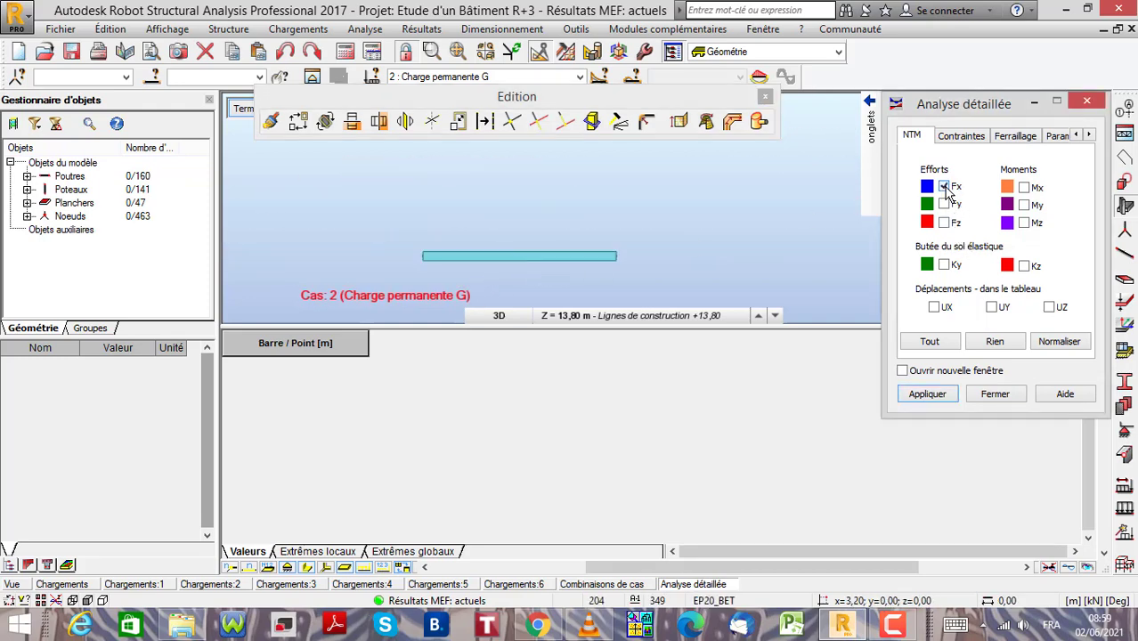
left_click(1056, 342)
scroll(392, 231, "down", 3)
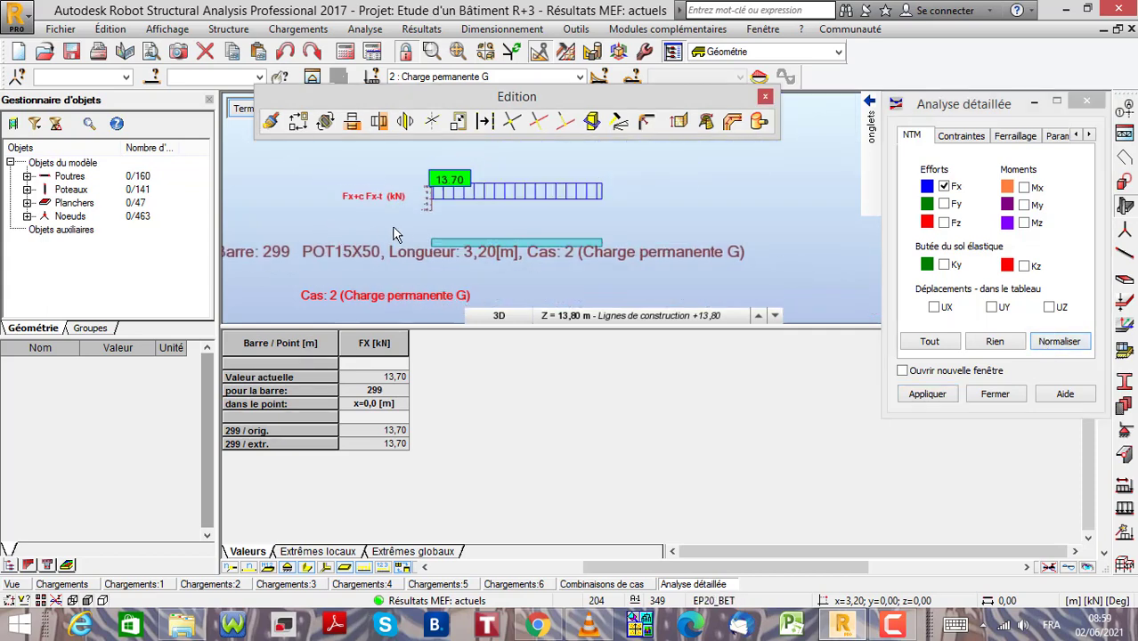
scroll(430, 194, "up", 2)
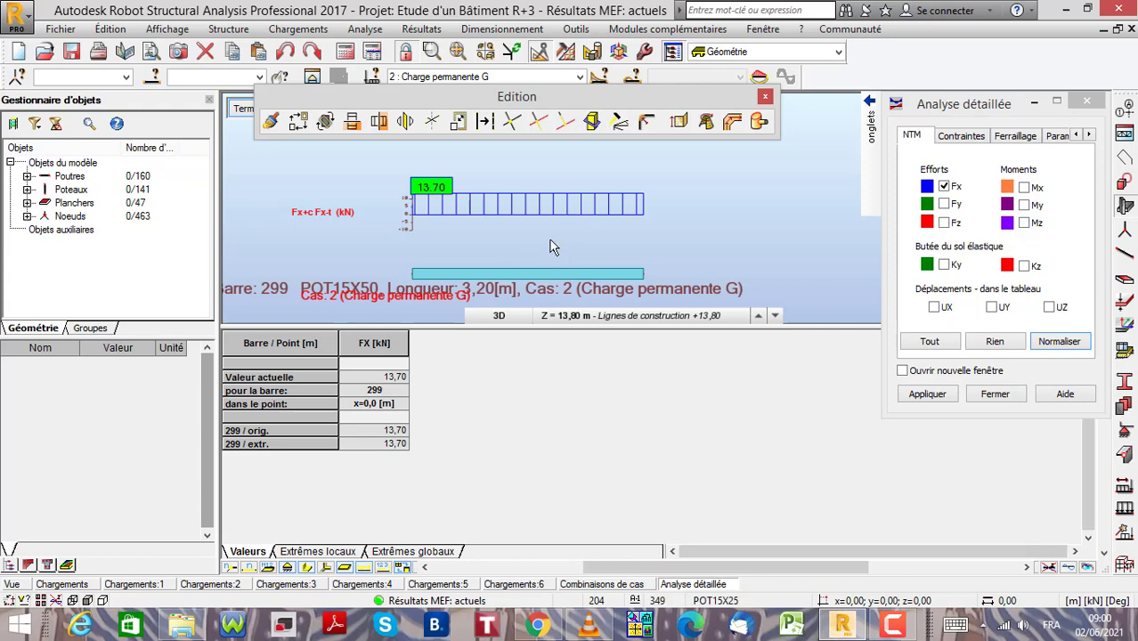
scroll(552, 246, "down", 1)
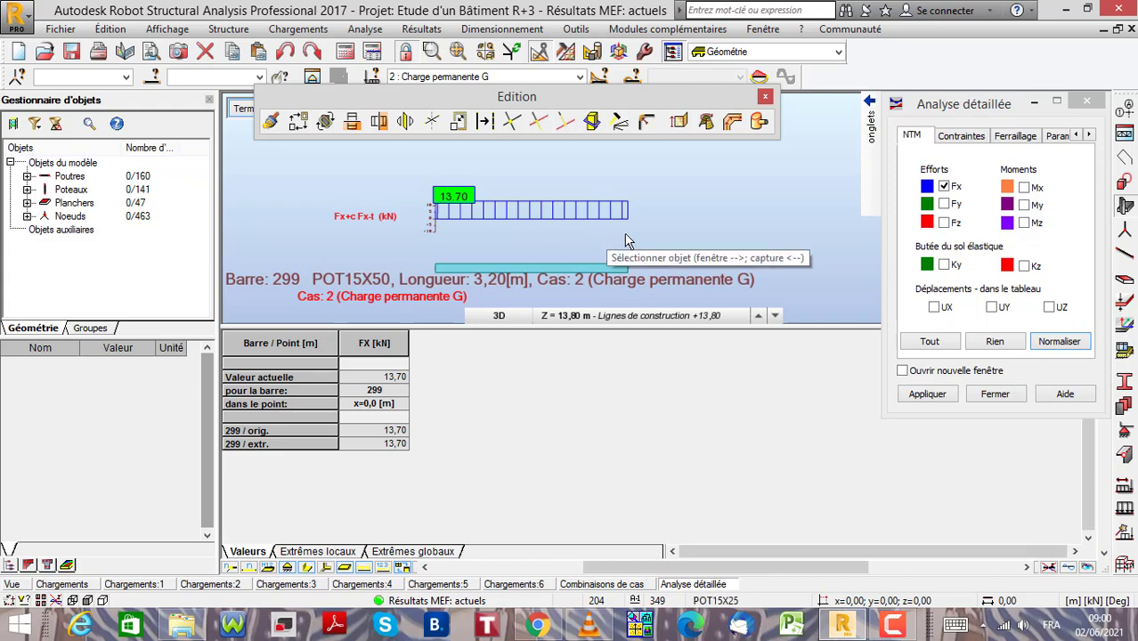
Step: Finish the detailed analysis of column 299 and close the Analyse détaillée dialog
left_click(241, 111)
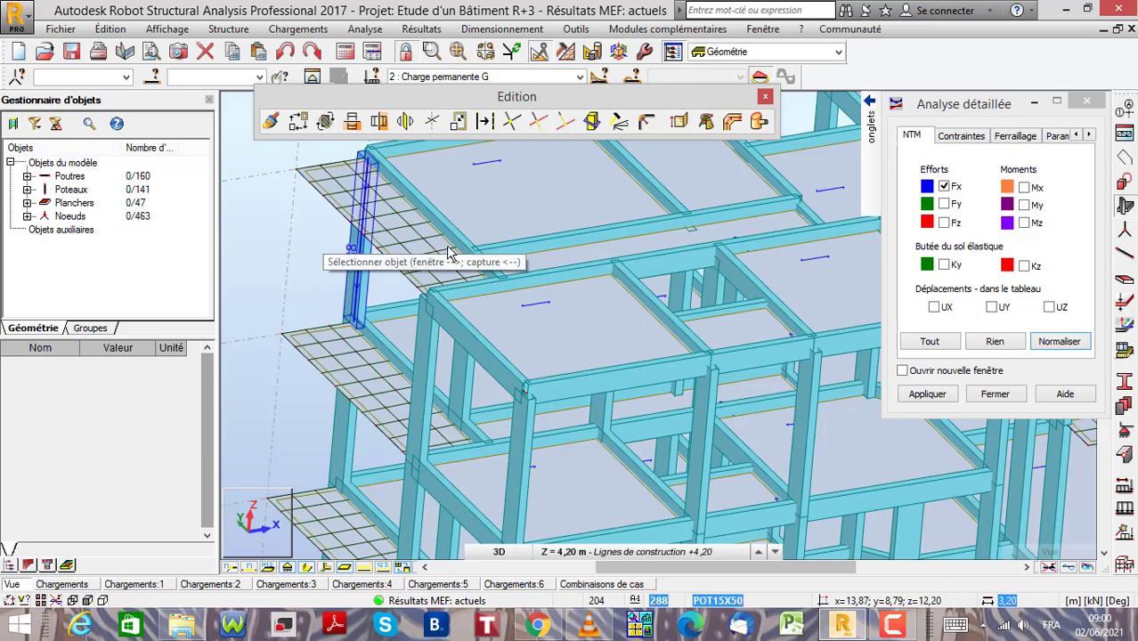
left_click(623, 230)
left_click(1088, 103)
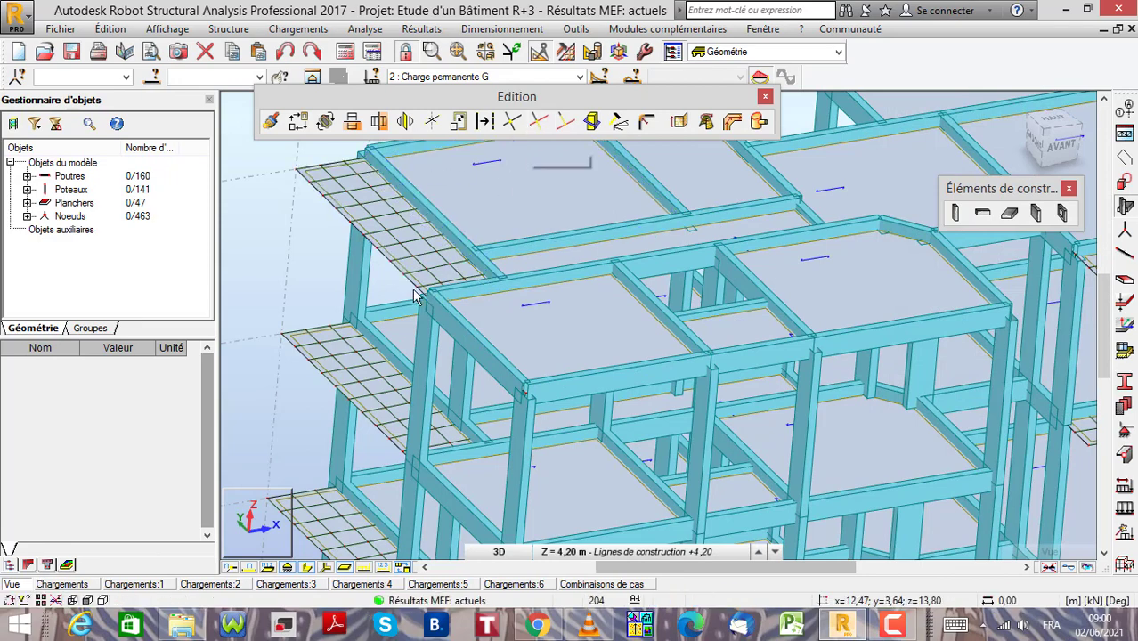
Step: Open the bar properties of column 299 and display its axial force Fx diagram among the NTM results
left_click(424, 377)
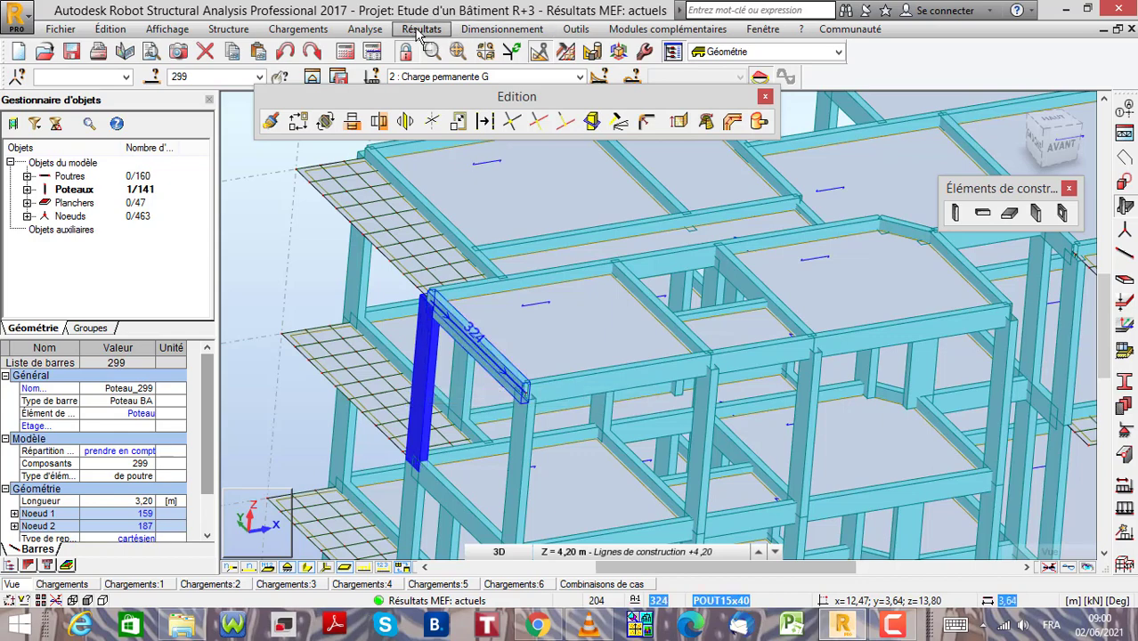
left_click(420, 30)
mouse_move(432, 65)
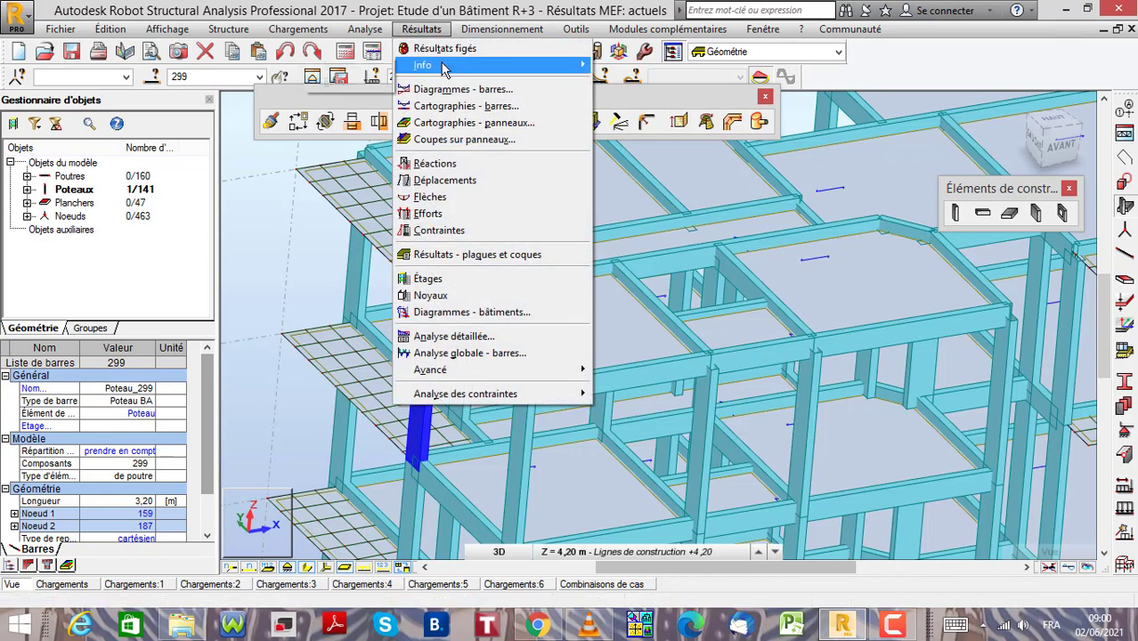
left_click(348, 81)
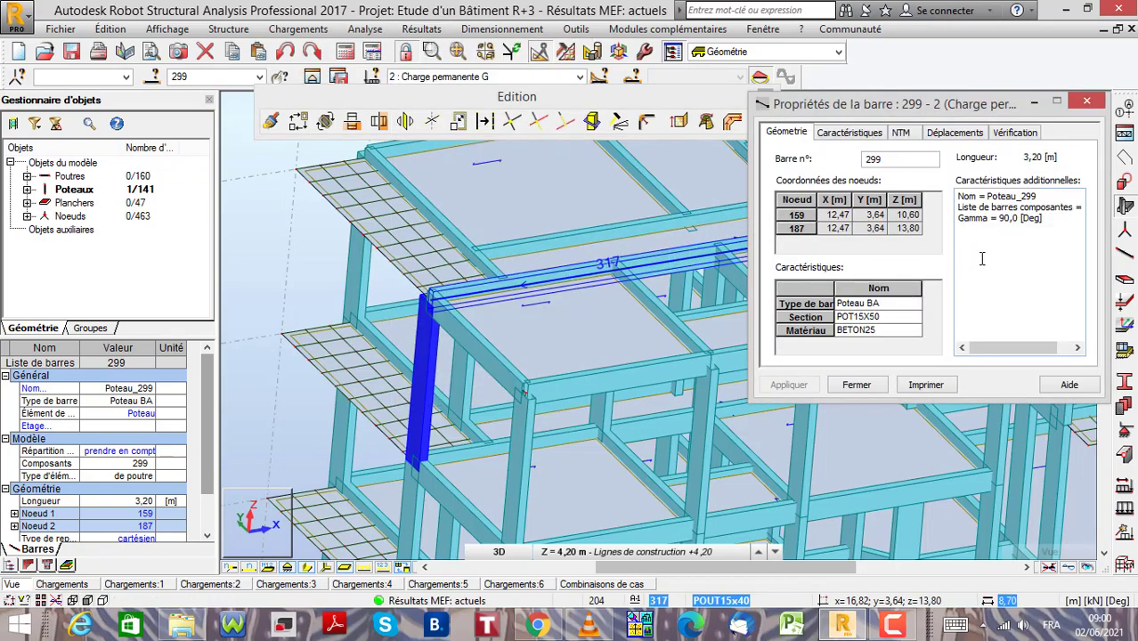
left_click(902, 133)
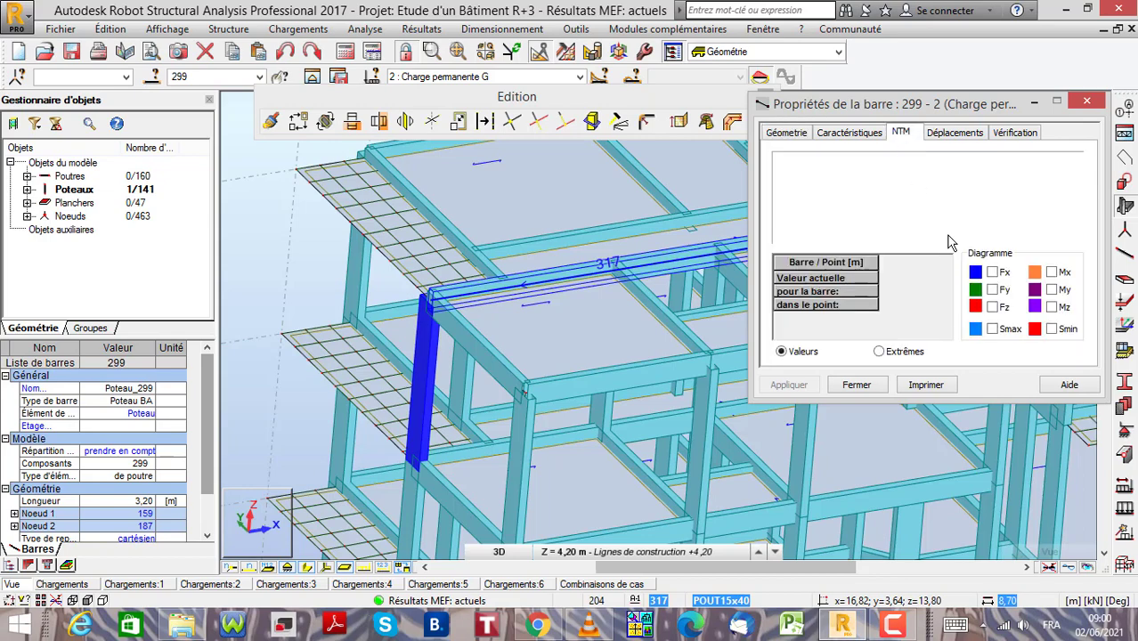
left_click(993, 272)
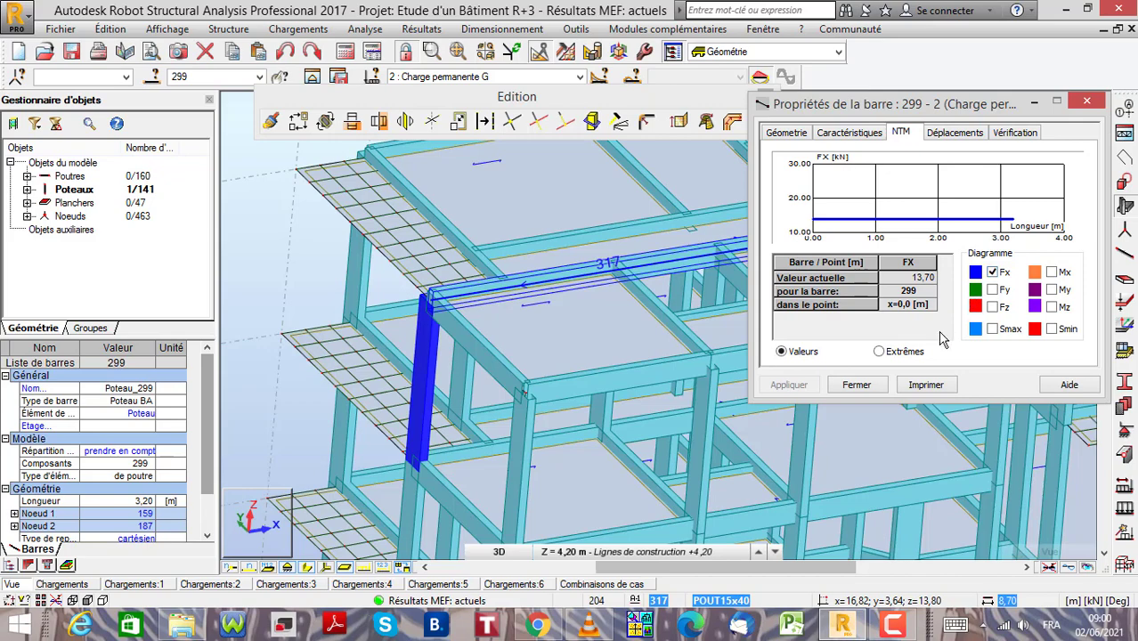
Step: Review column 299's geometry data and its current and extreme Fx values, and close the bar properties
left_click(880, 352)
left_click(787, 132)
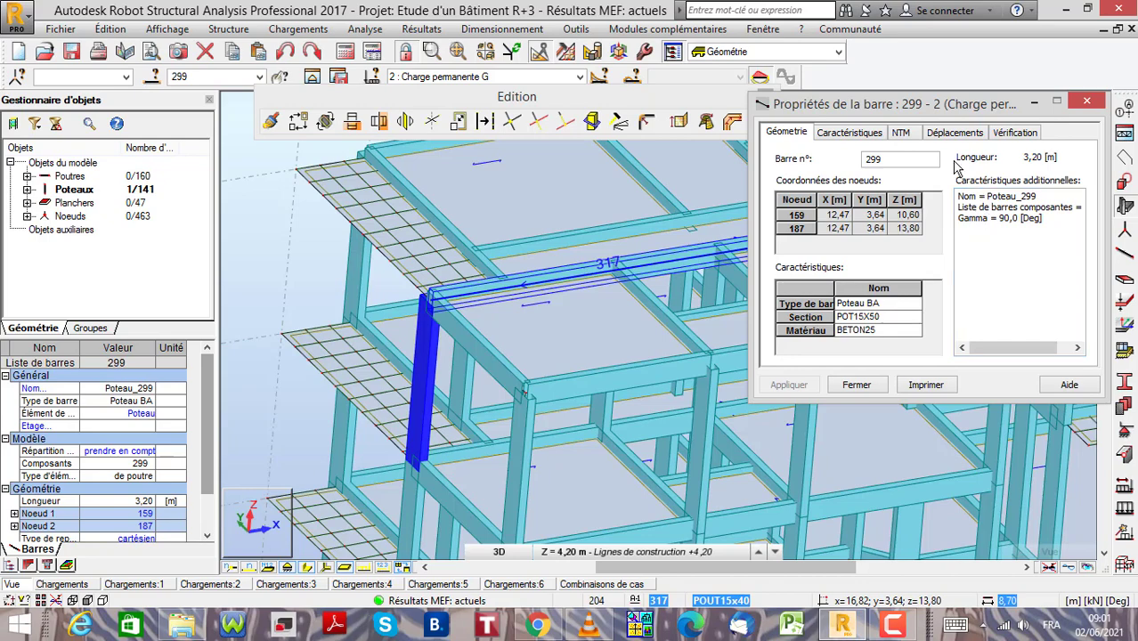
left_click(902, 134)
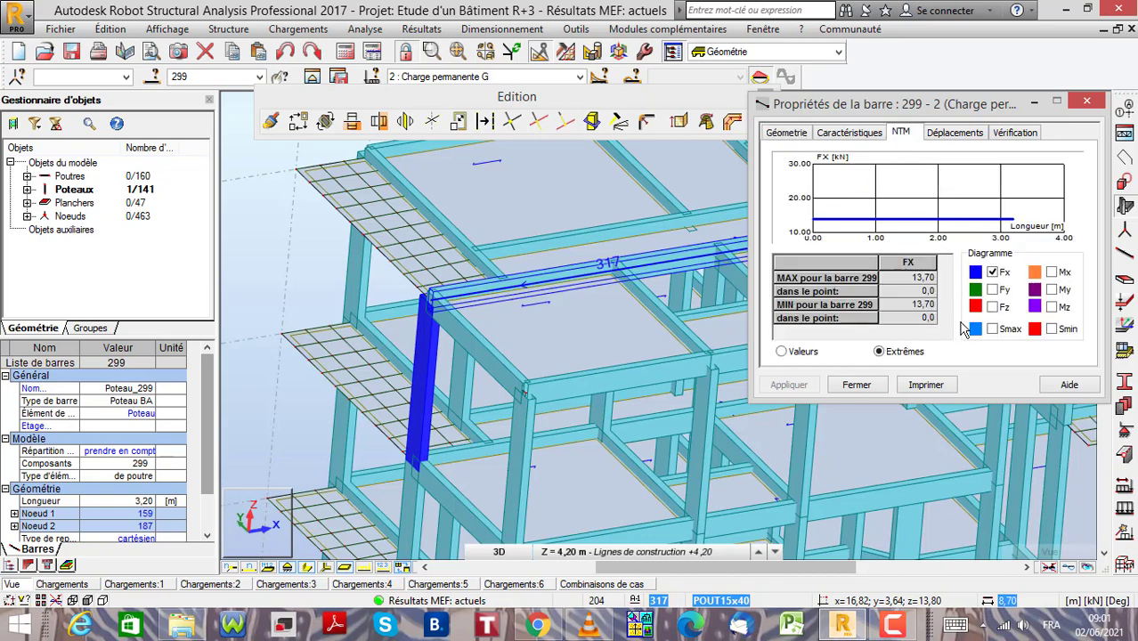
left_click(783, 351)
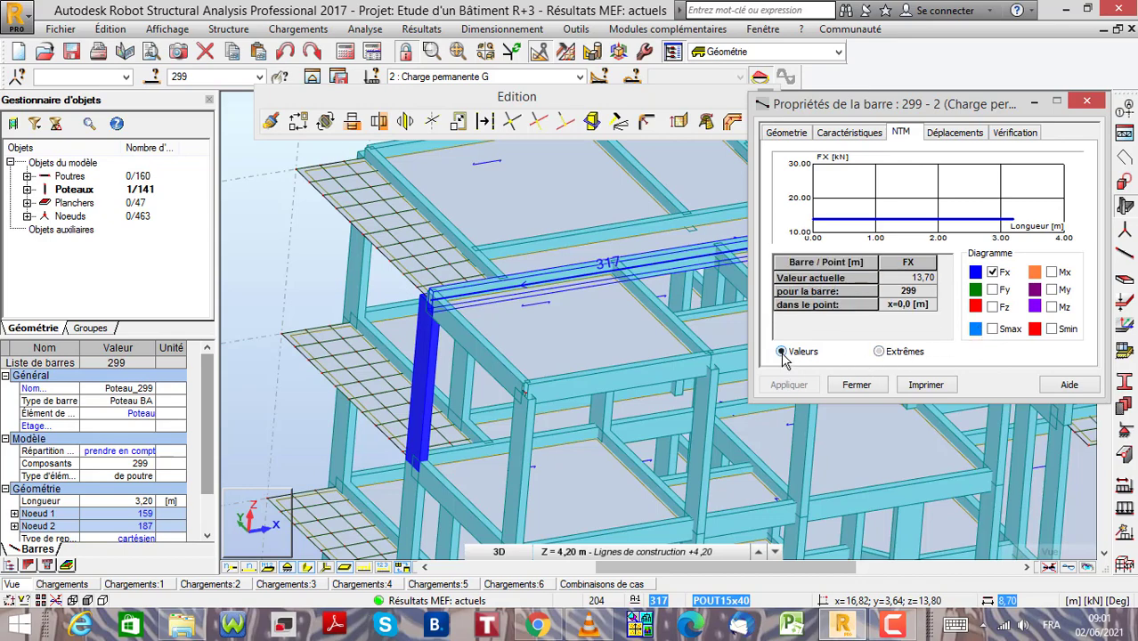
left_click(880, 352)
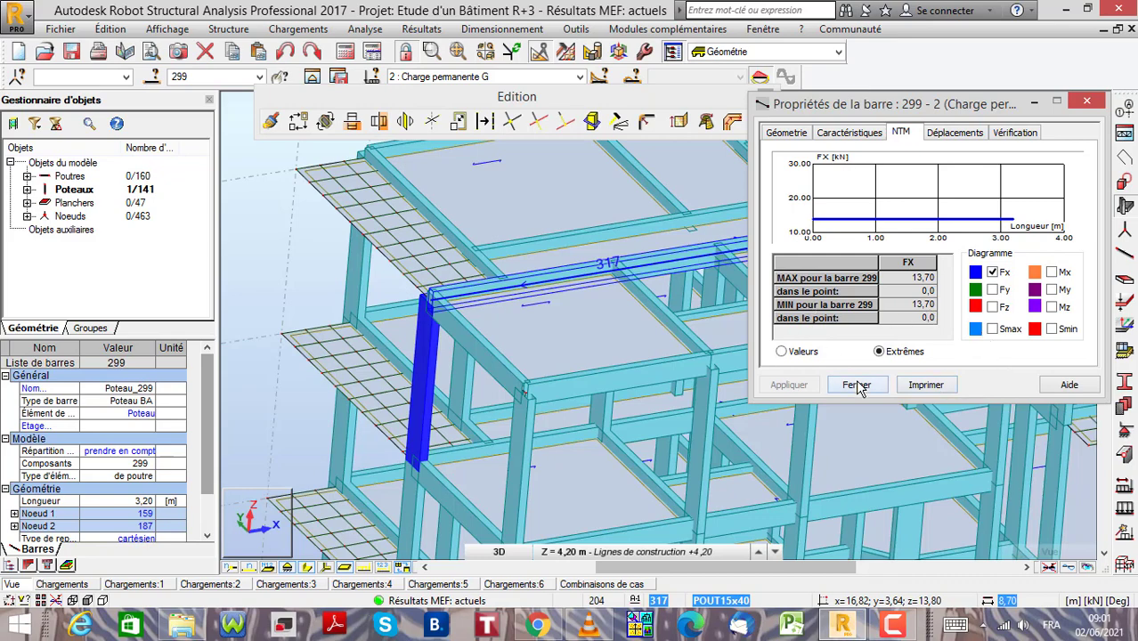
left_click(1088, 103)
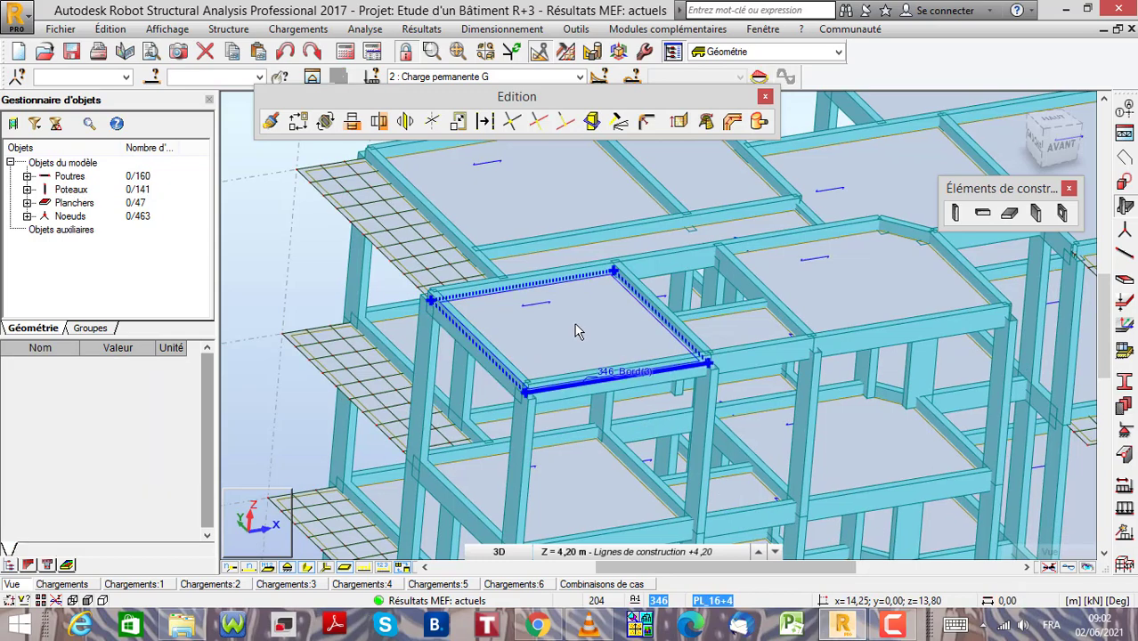
Step: Select beam 317 along the rear edge of the floor slab and open its detailed analysis
left_click(673, 266)
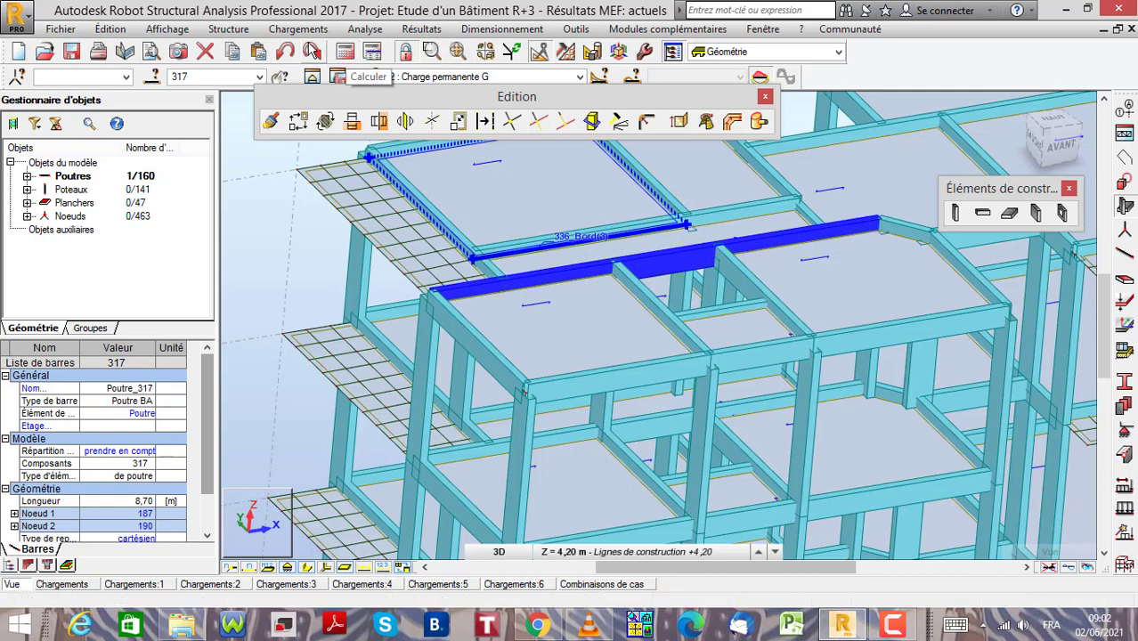
left_click(420, 28)
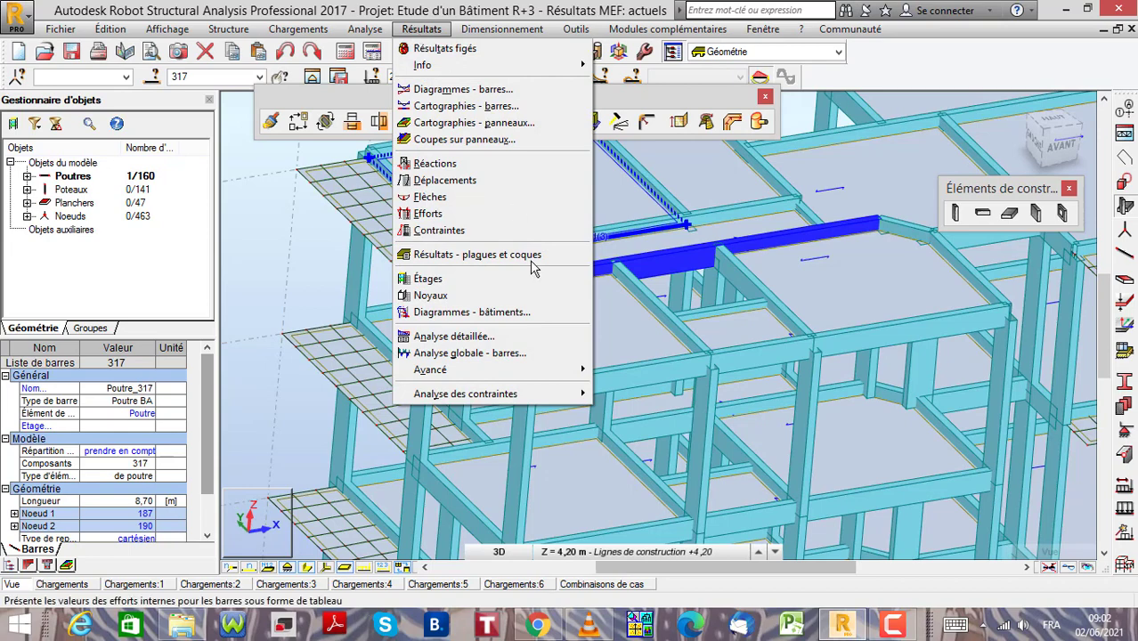
left_click(505, 339)
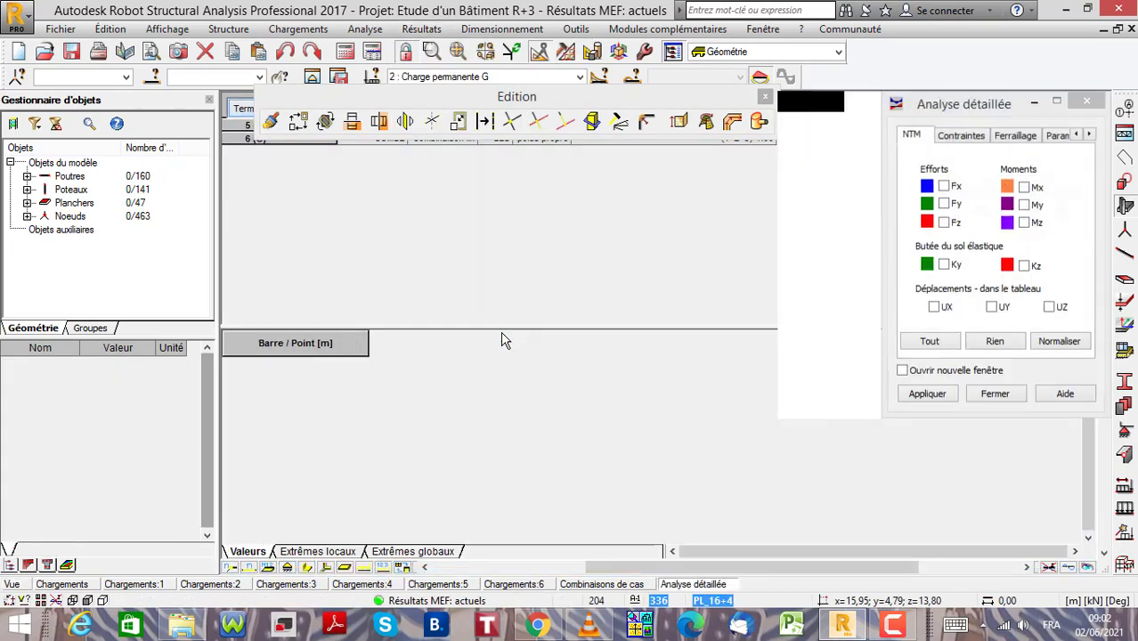
left_click(499, 314)
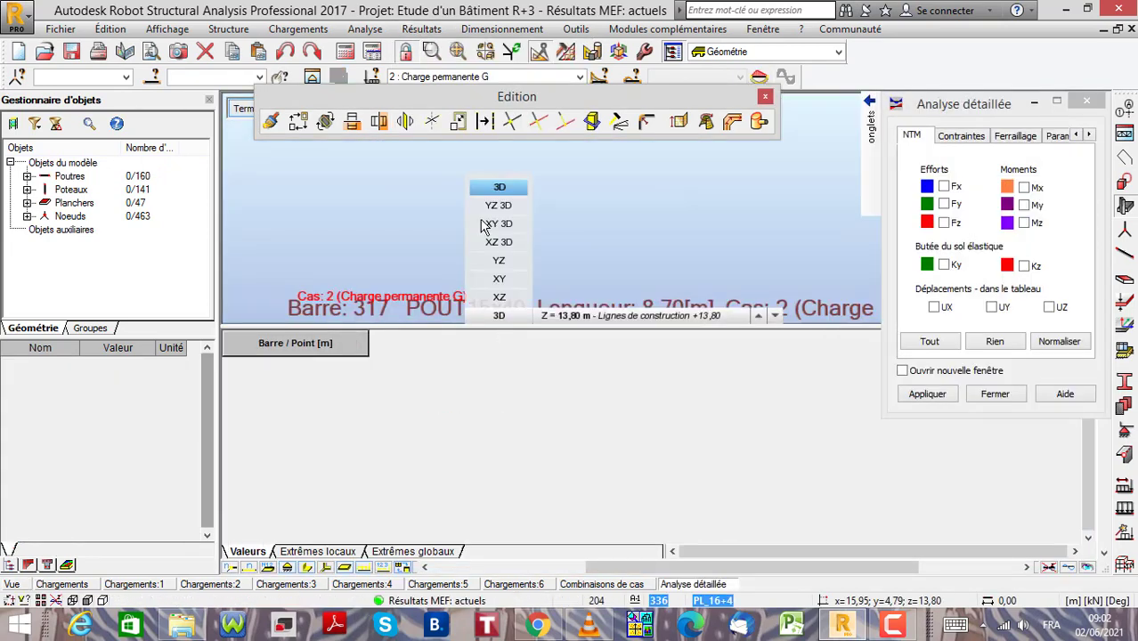
left_click(358, 212)
scroll(358, 212, "down", 3)
scroll(372, 216, "down", 6)
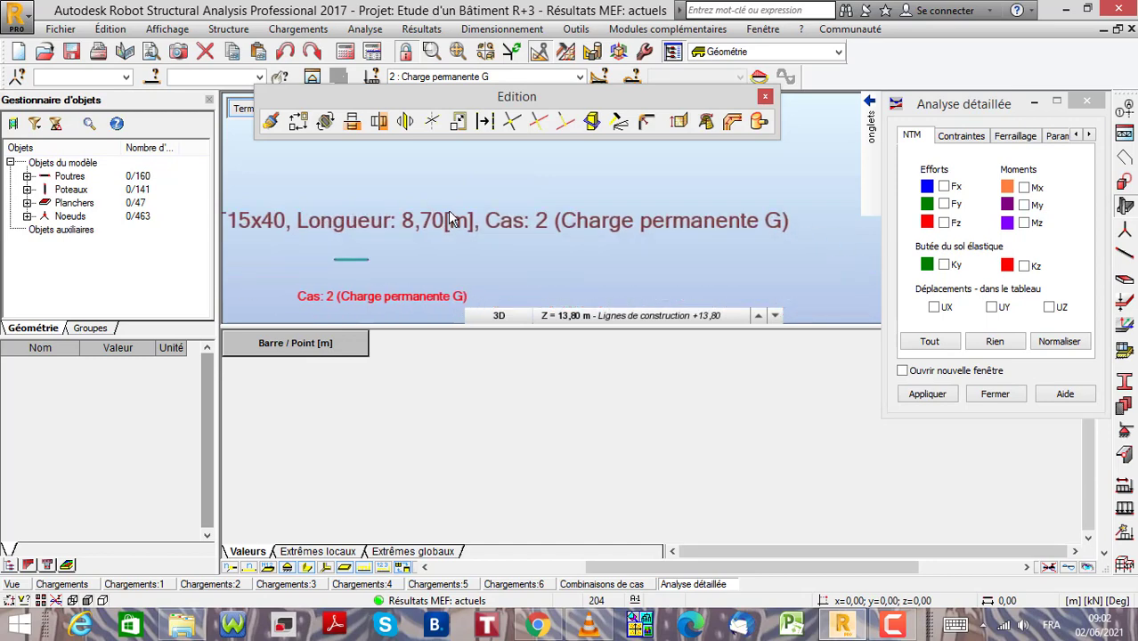
scroll(369, 246, "up", 4)
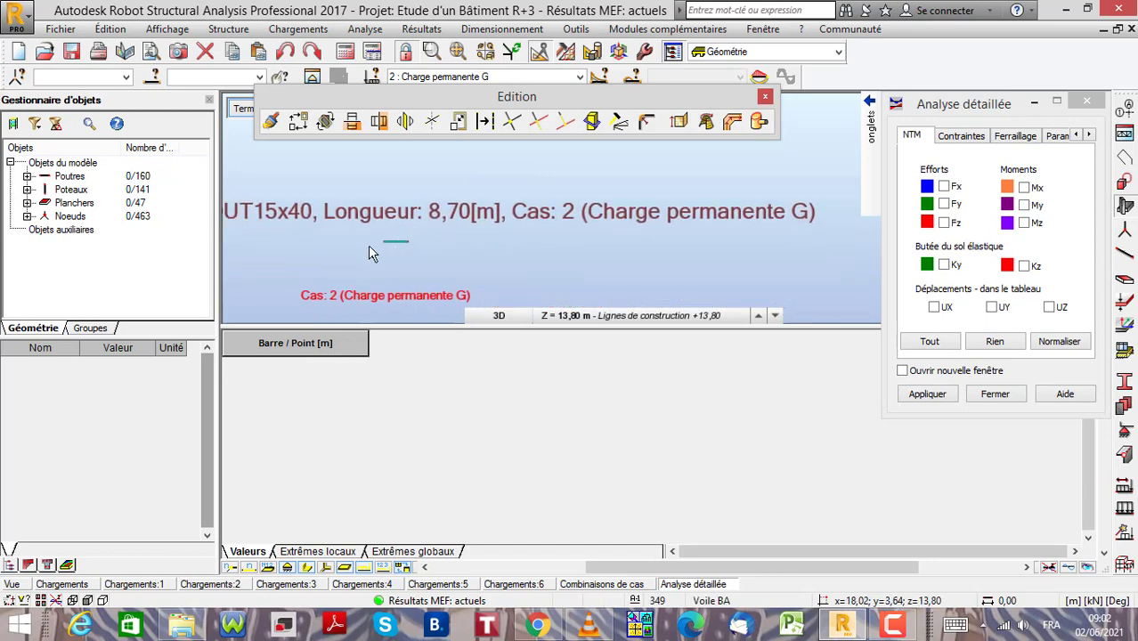
Step: Display the normalised bending moment My diagram of beam 317 and inspect it along the beam
left_click(1024, 205)
left_click(1059, 341)
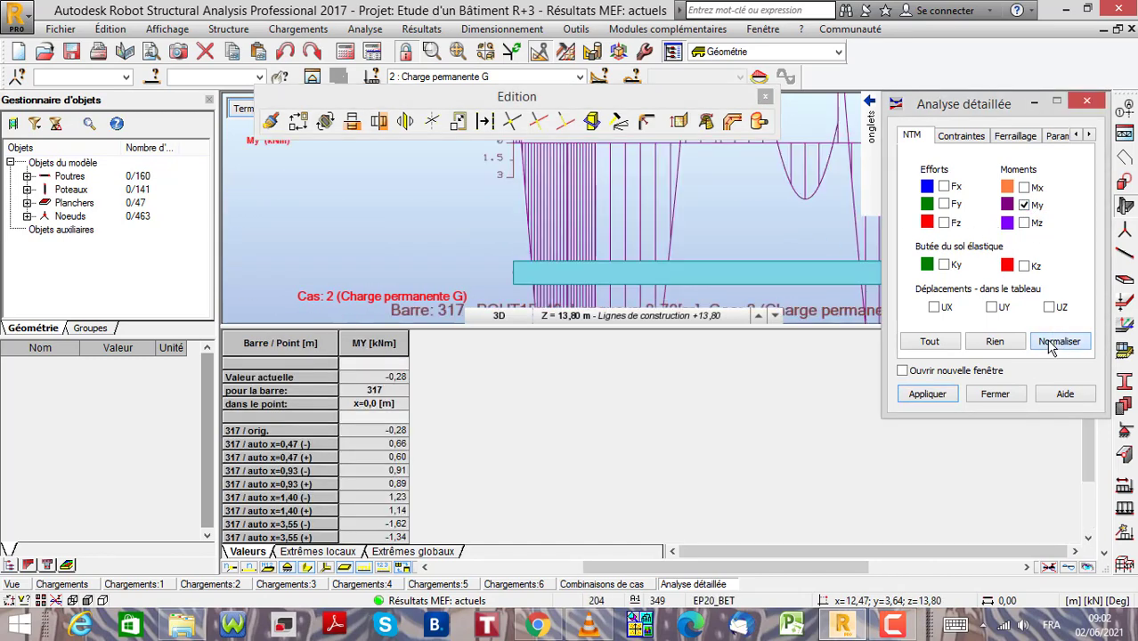
left_click(351, 236)
scroll(356, 232, "down", 4)
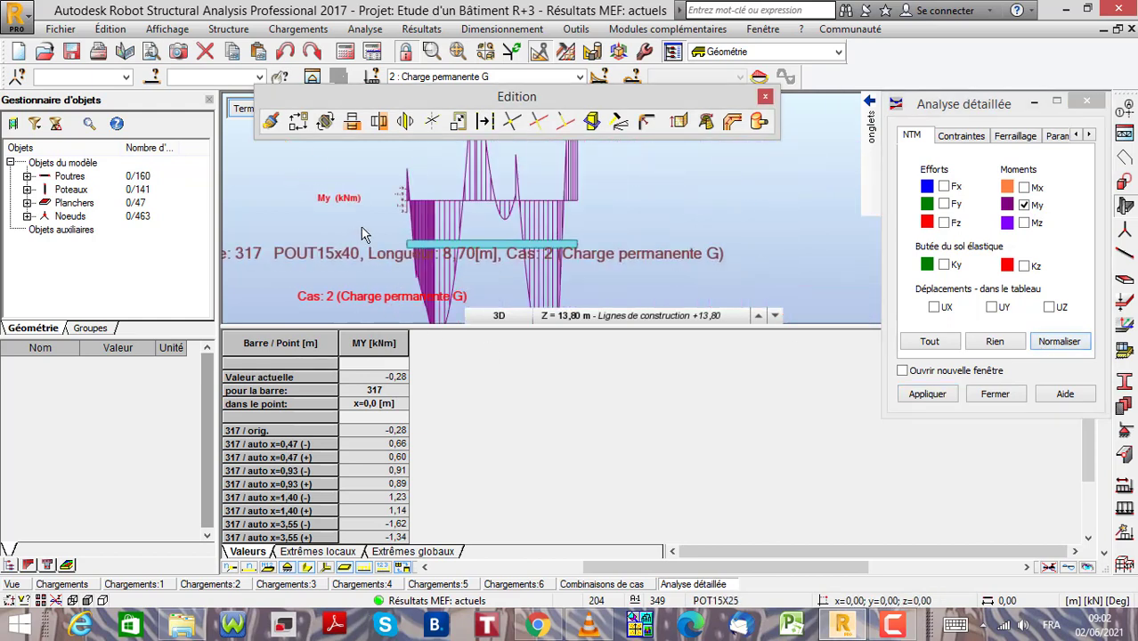
scroll(535, 211, "down", 3)
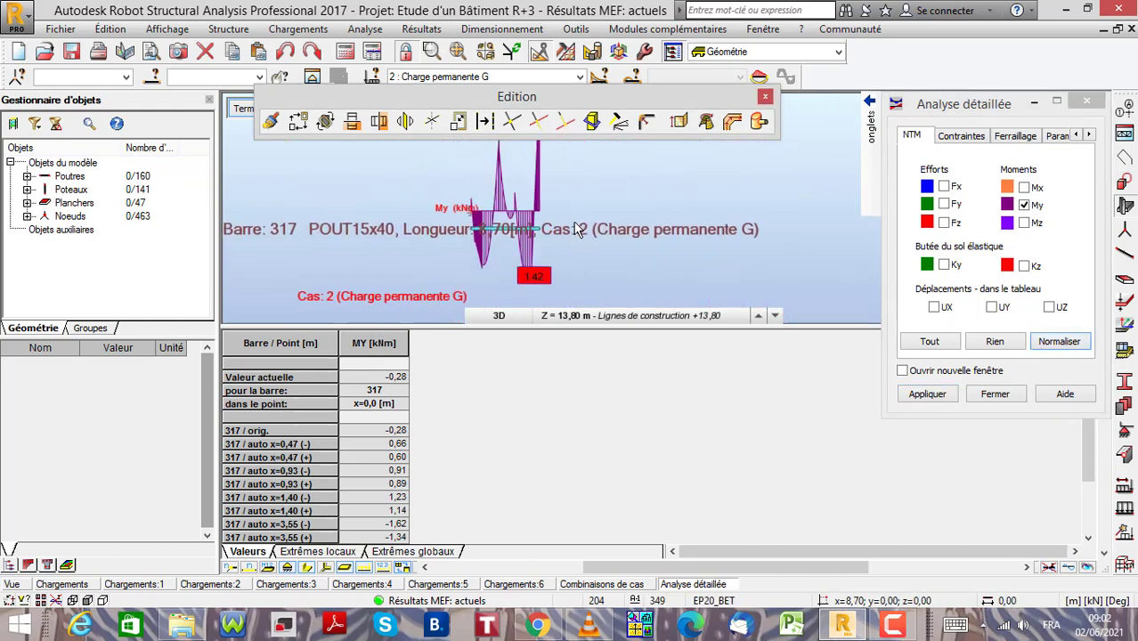
scroll(508, 249, "up", 3)
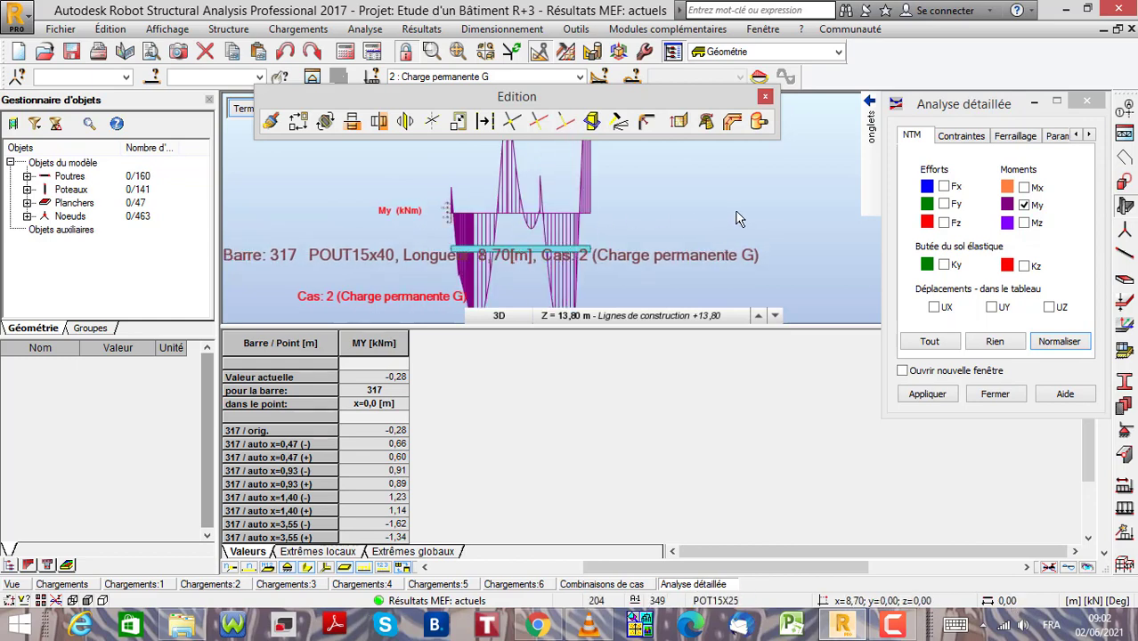
Step: Add the shear force Fz diagram of beam 317 alongside My, normalise both and inspect their peaks
left_click(945, 223)
left_click(1060, 343)
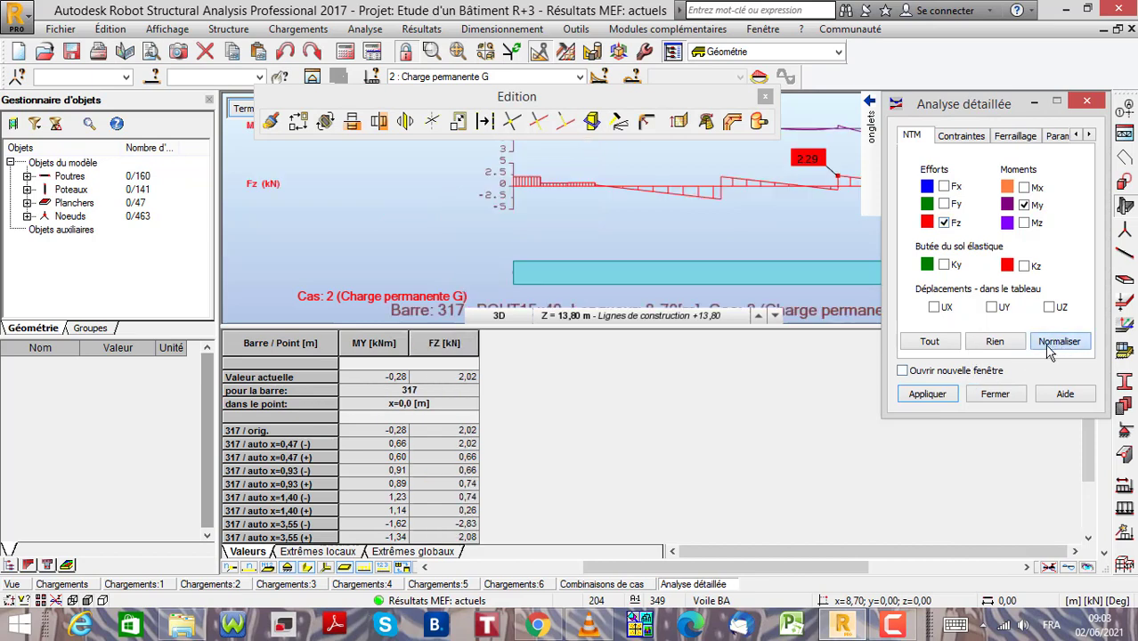
left_click(398, 220)
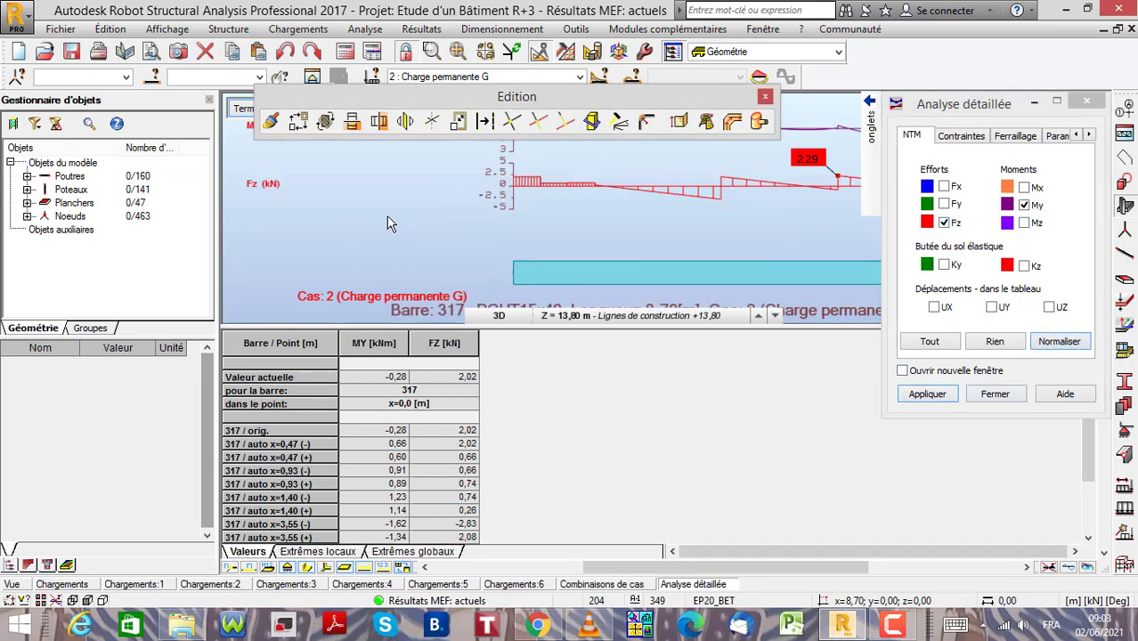
scroll(410, 216, "down", 4)
scroll(562, 178, "up", 1)
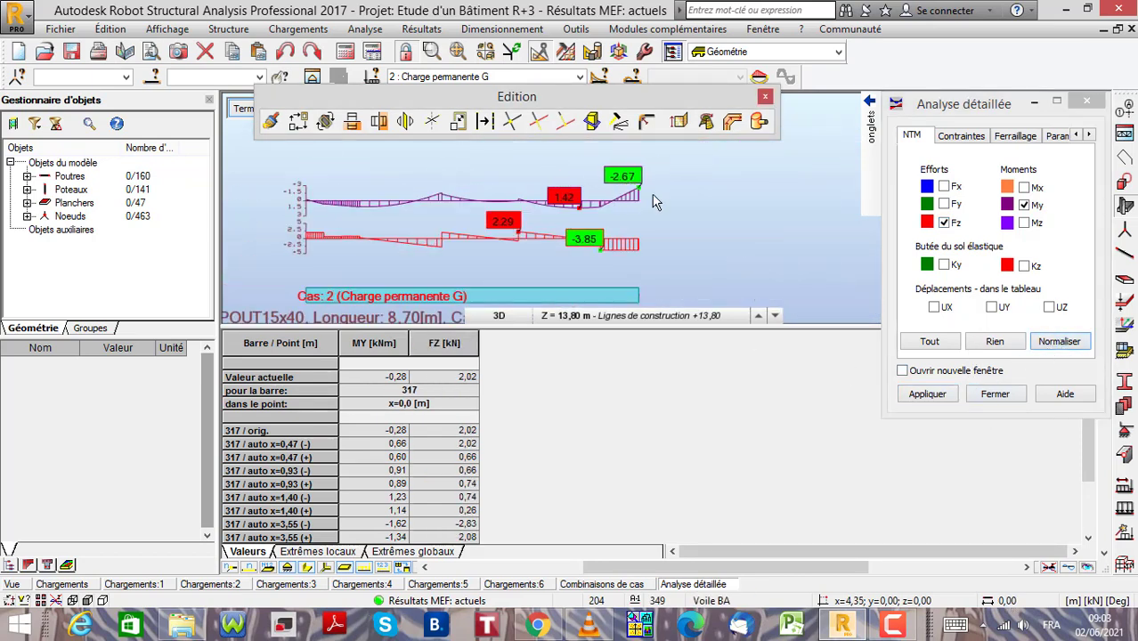
scroll(659, 232, "up", 1)
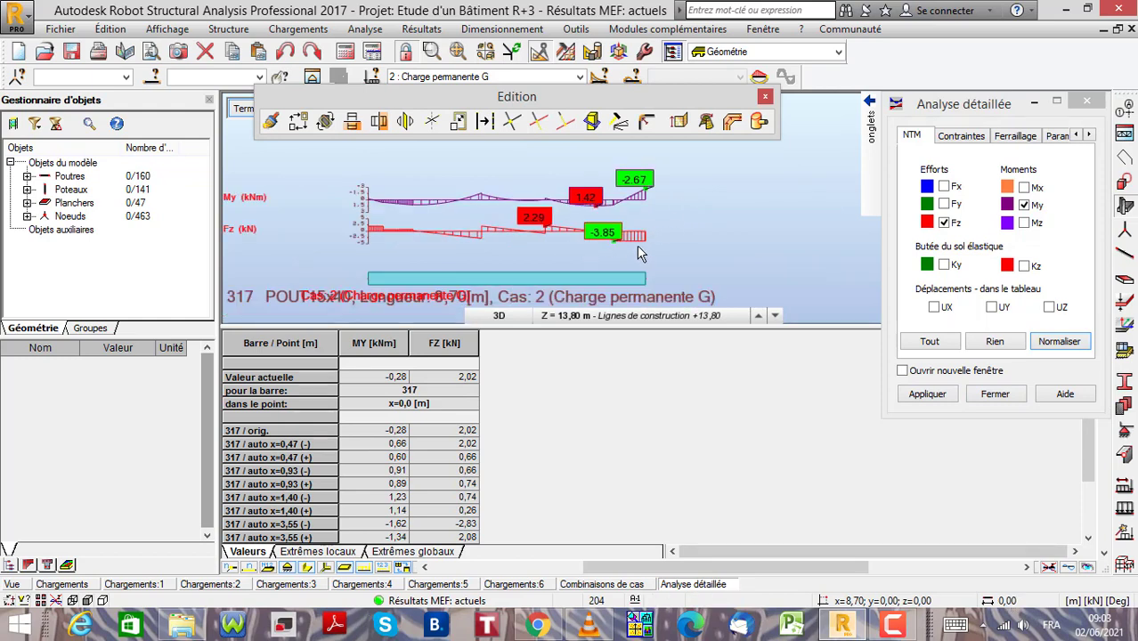
scroll(668, 249, "up", 1)
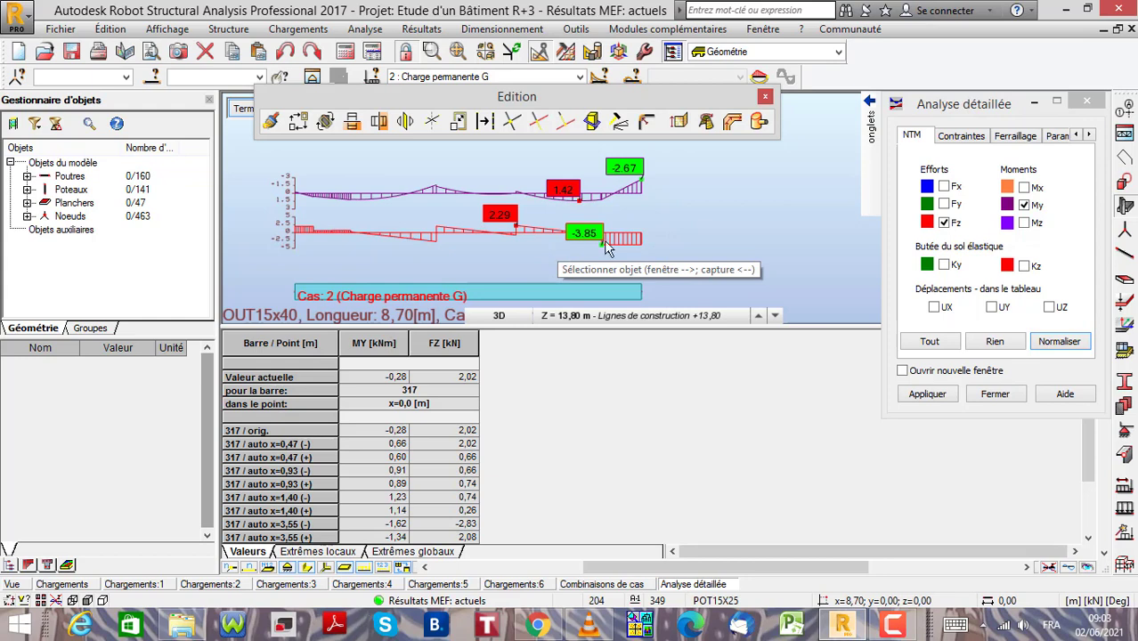
Step: Show the global extremes of My and Fz for beam 317 and compare them with the diagrams
left_click(419, 553)
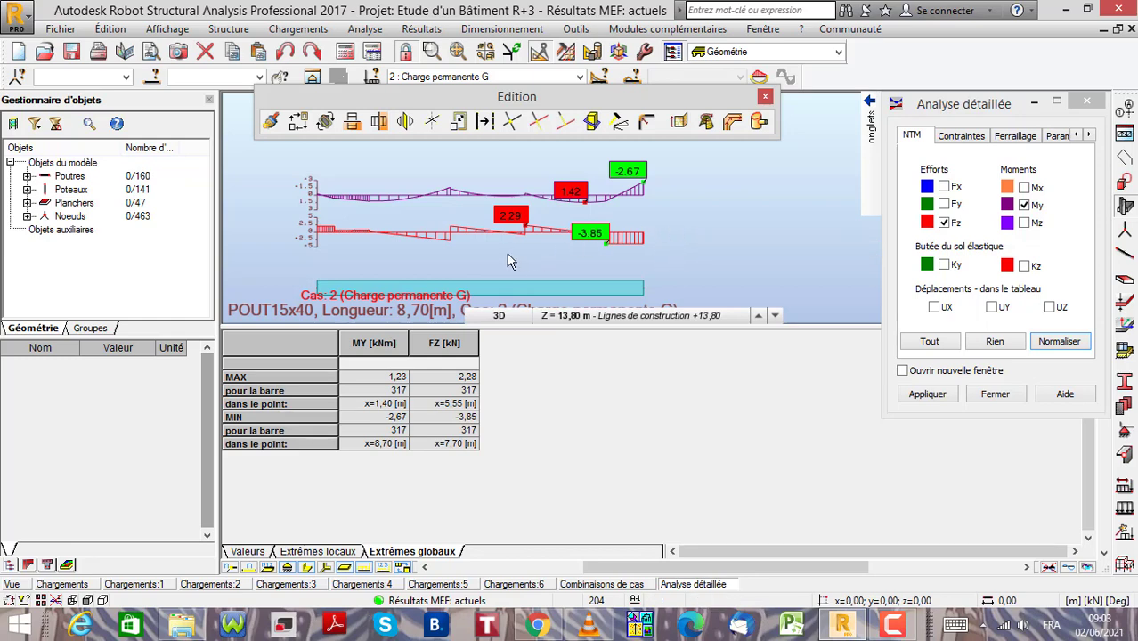
scroll(448, 256, "down", 1)
scroll(629, 250, "down", 2)
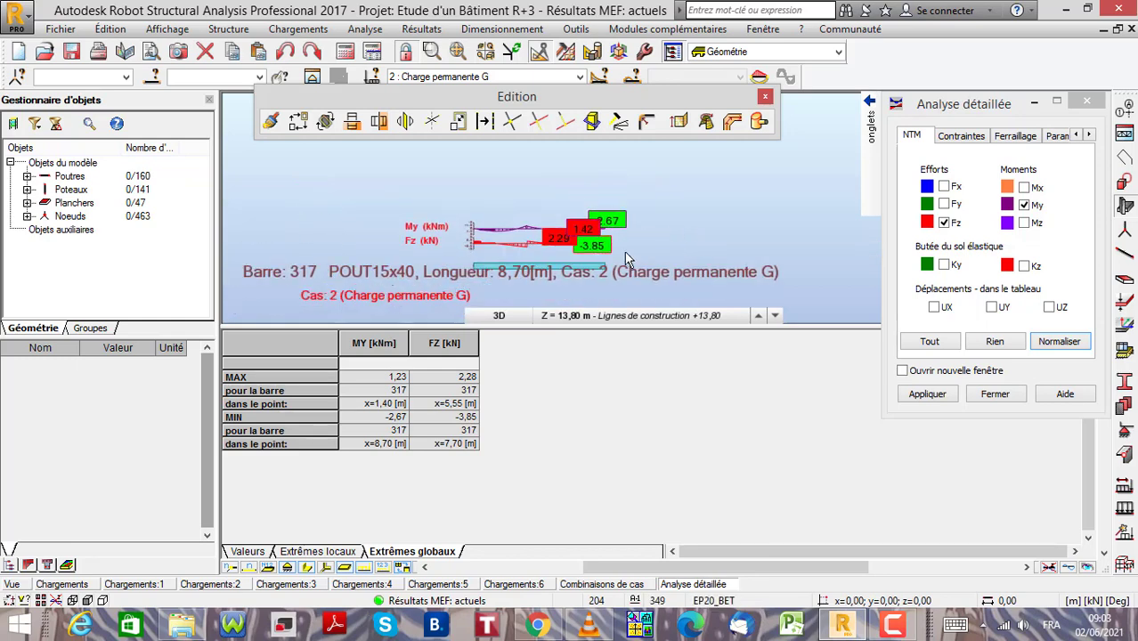
scroll(613, 253, "up", 2)
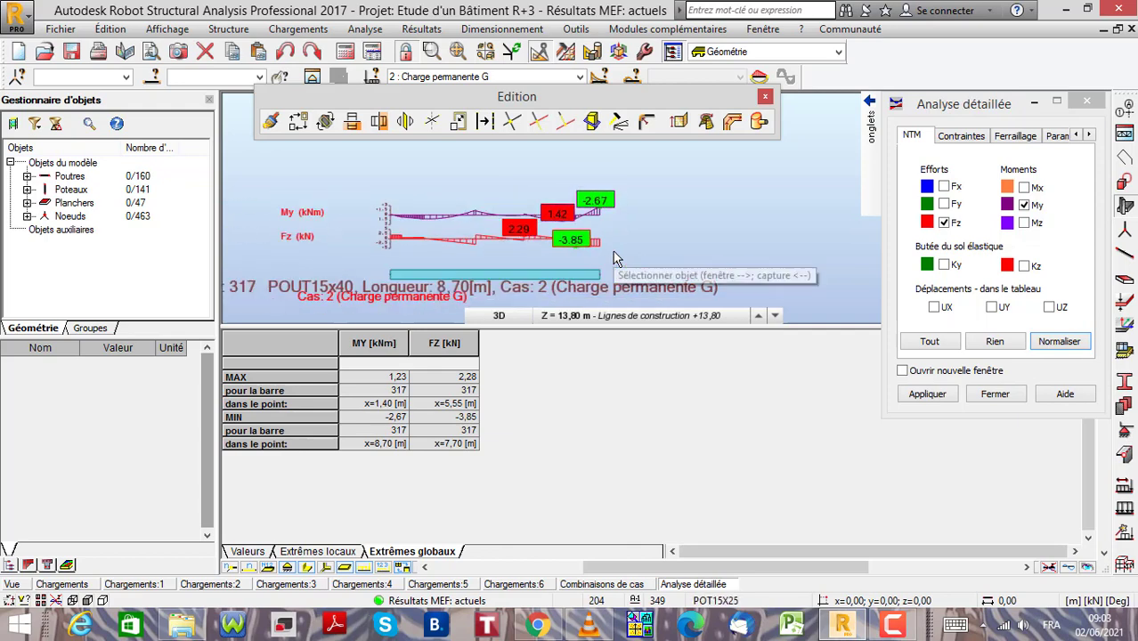
scroll(614, 258, "down", 3)
scroll(614, 258, "up", 3)
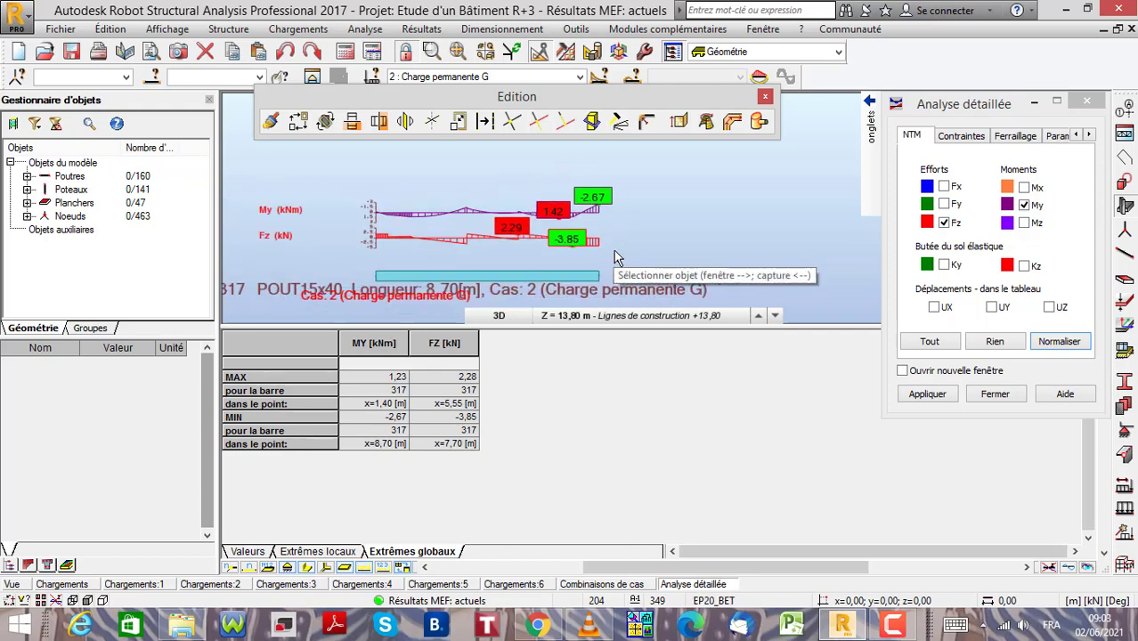